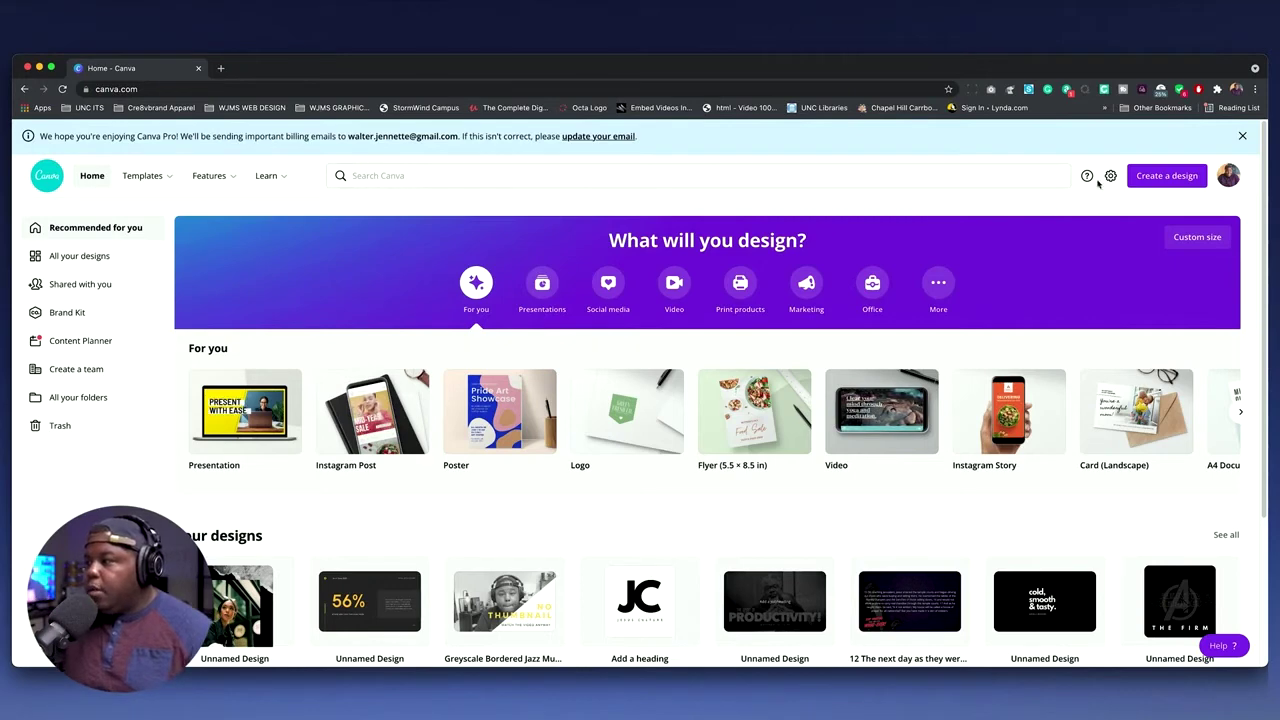
Start a new blank 16:9 Presentation design from Create a design.
click(1153, 181)
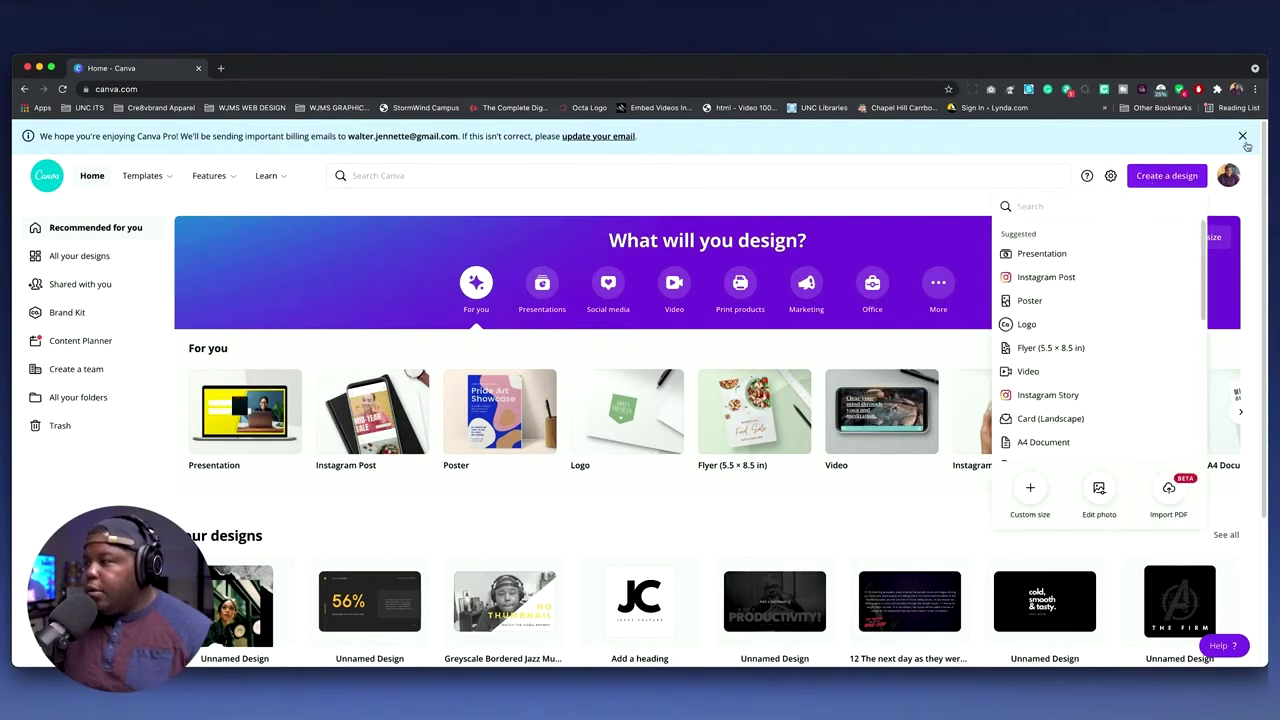
scroll(1185, 235, down, 1)
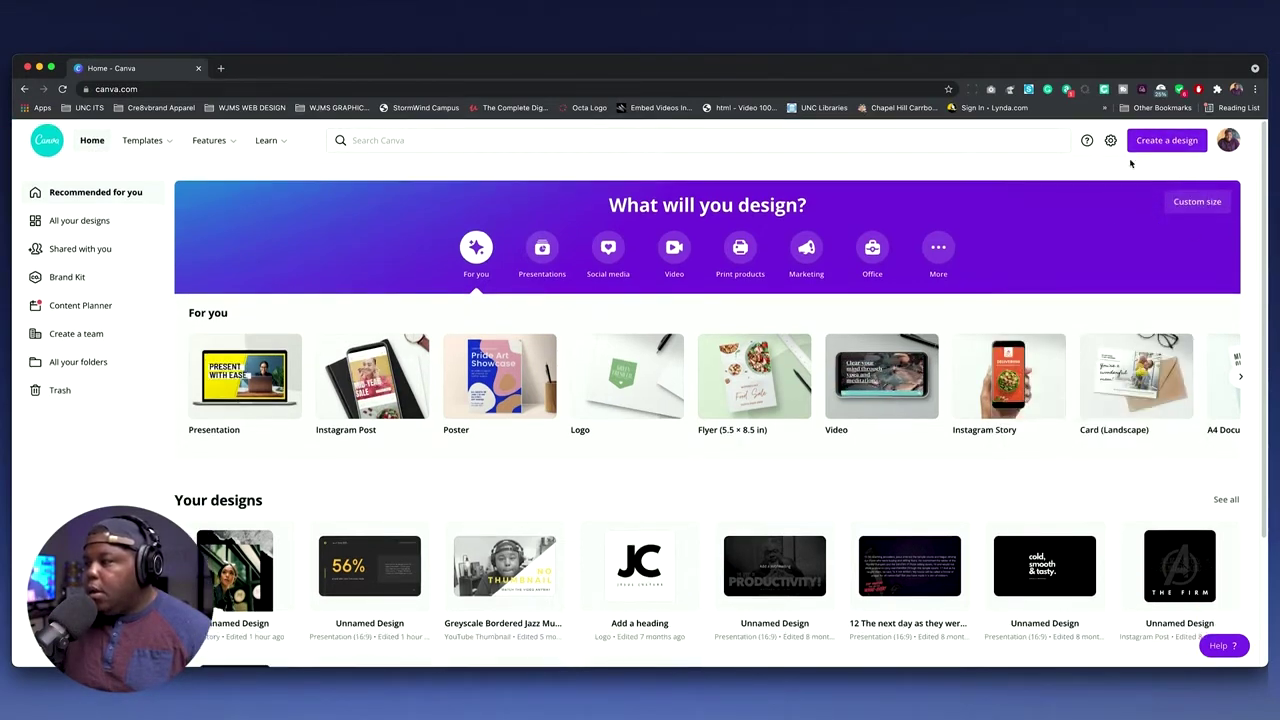
click(1153, 140)
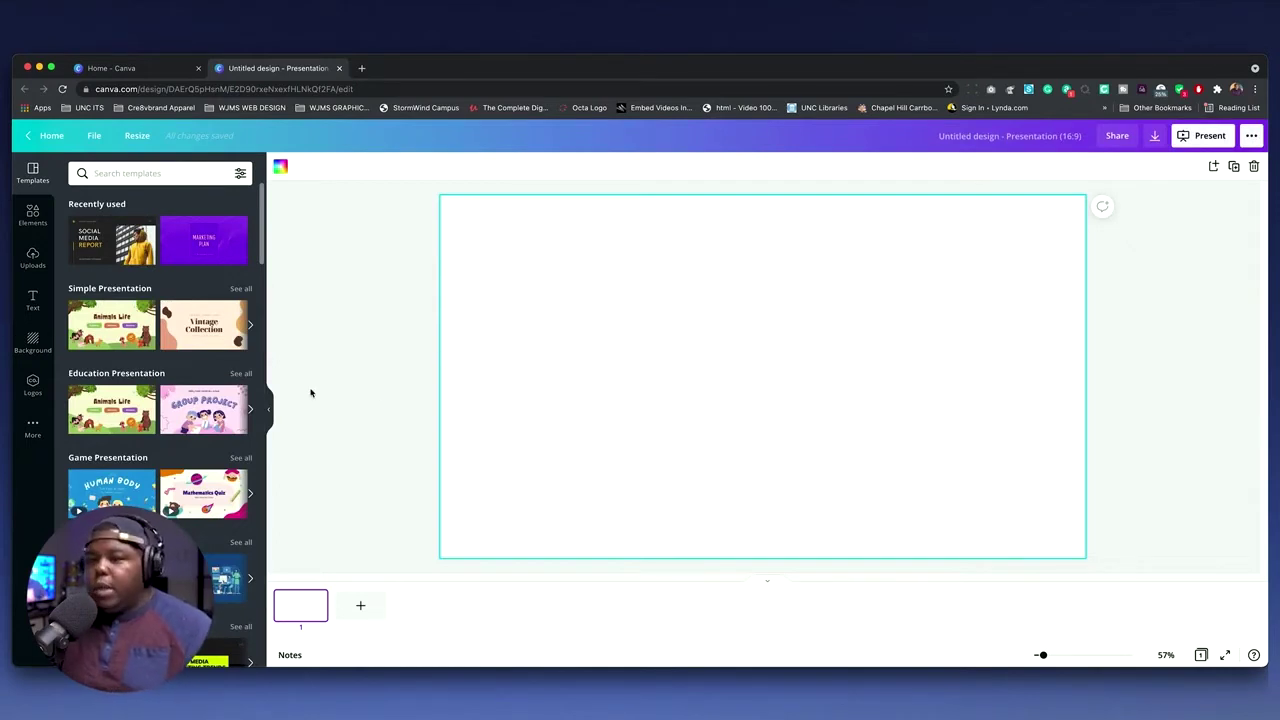
Apply the pink-to-teal polygon gradient background and tone it with the Photogenic Polar filter.
click(31, 343)
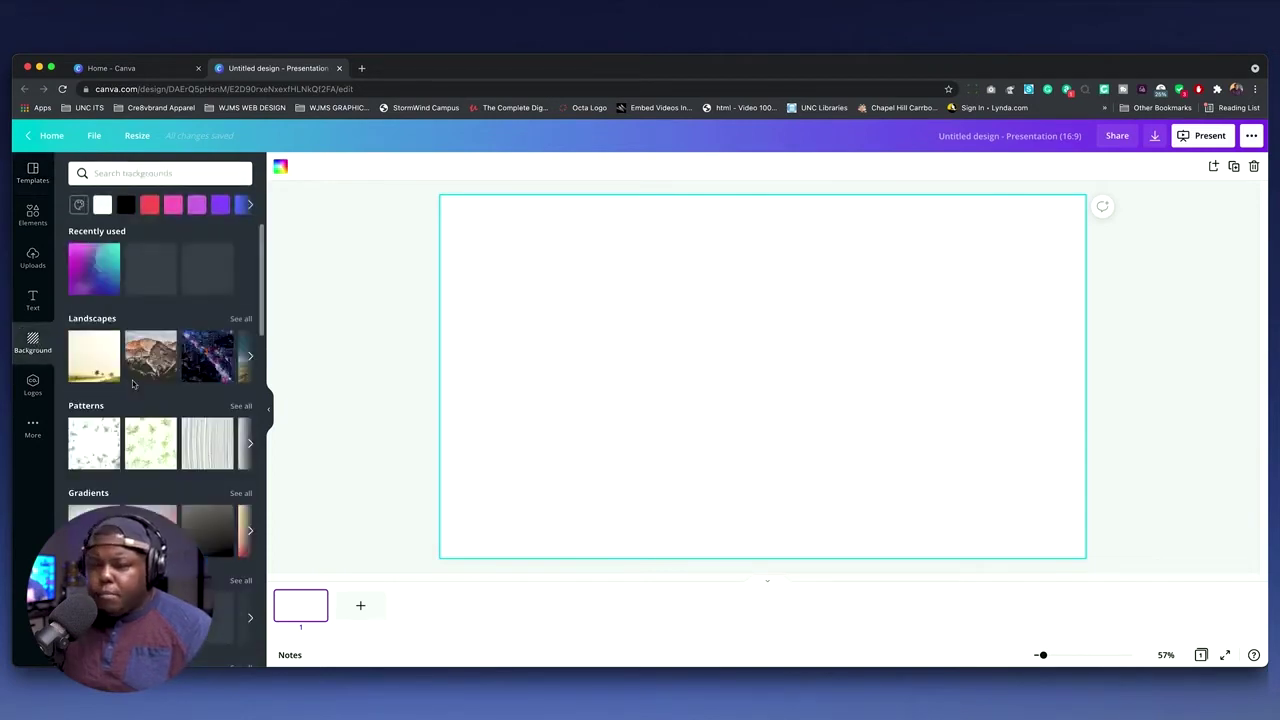
click(97, 274)
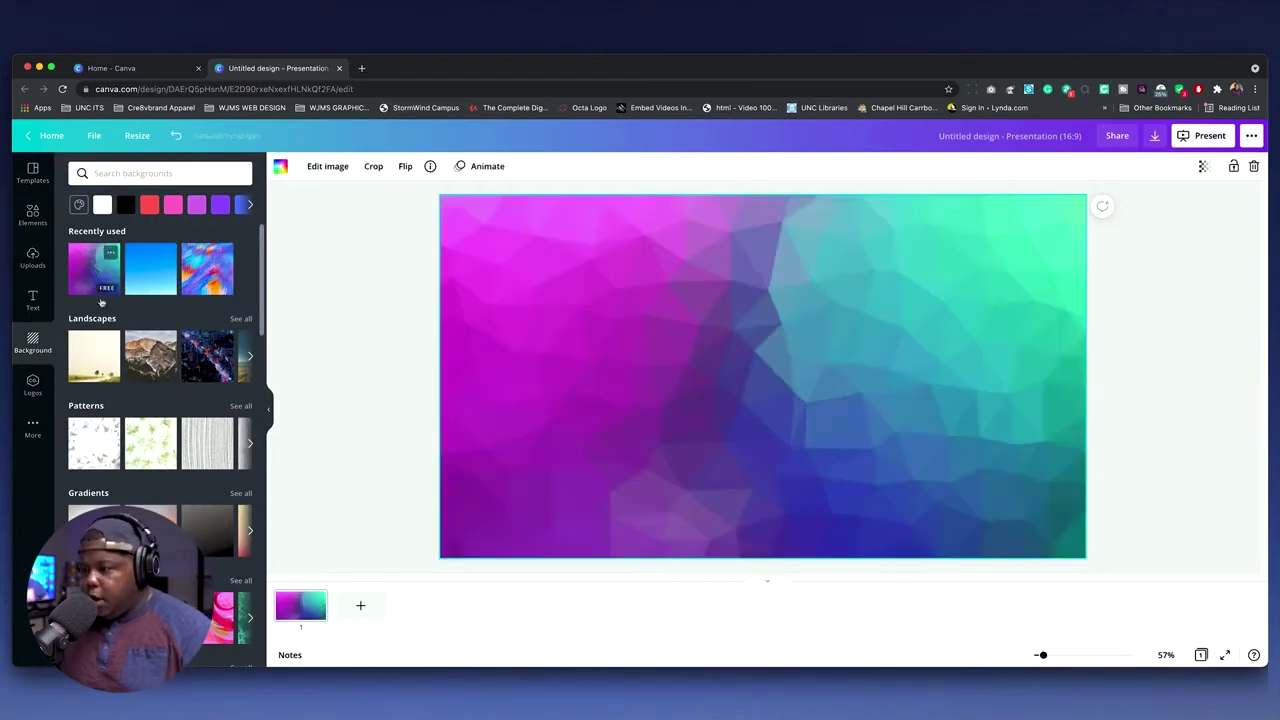
click(323, 168)
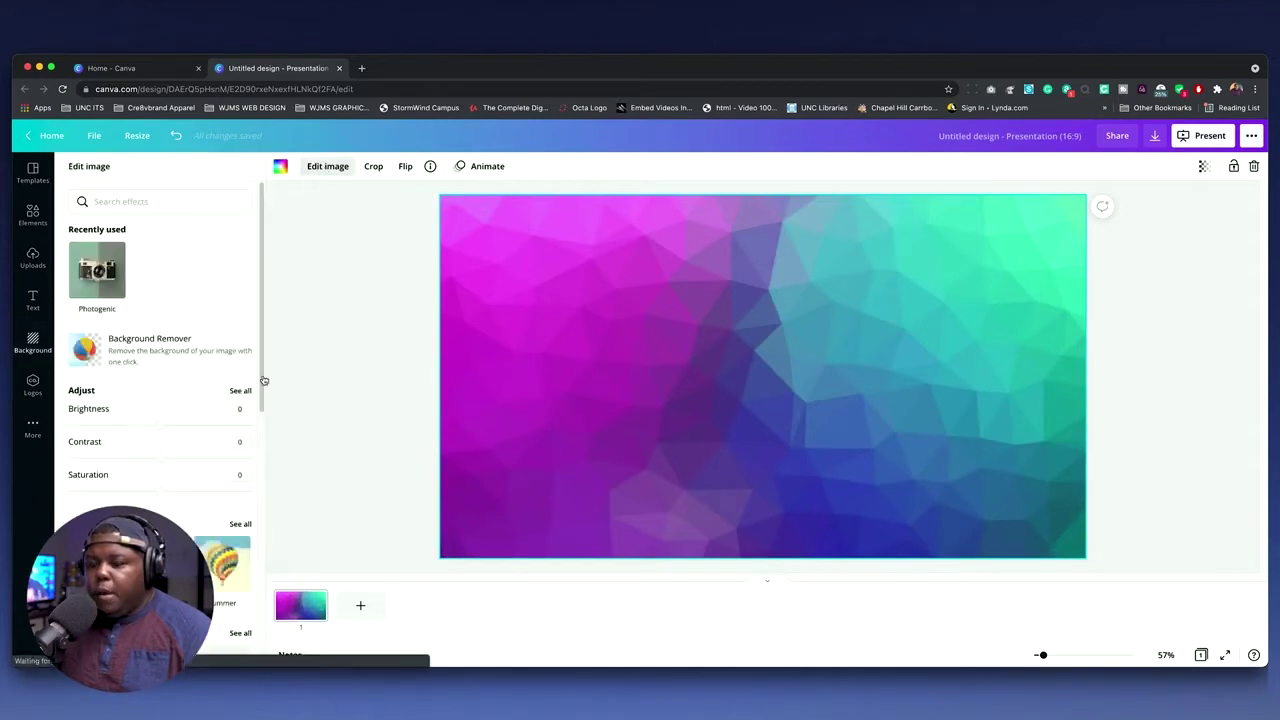
drag(261, 326, 264, 410)
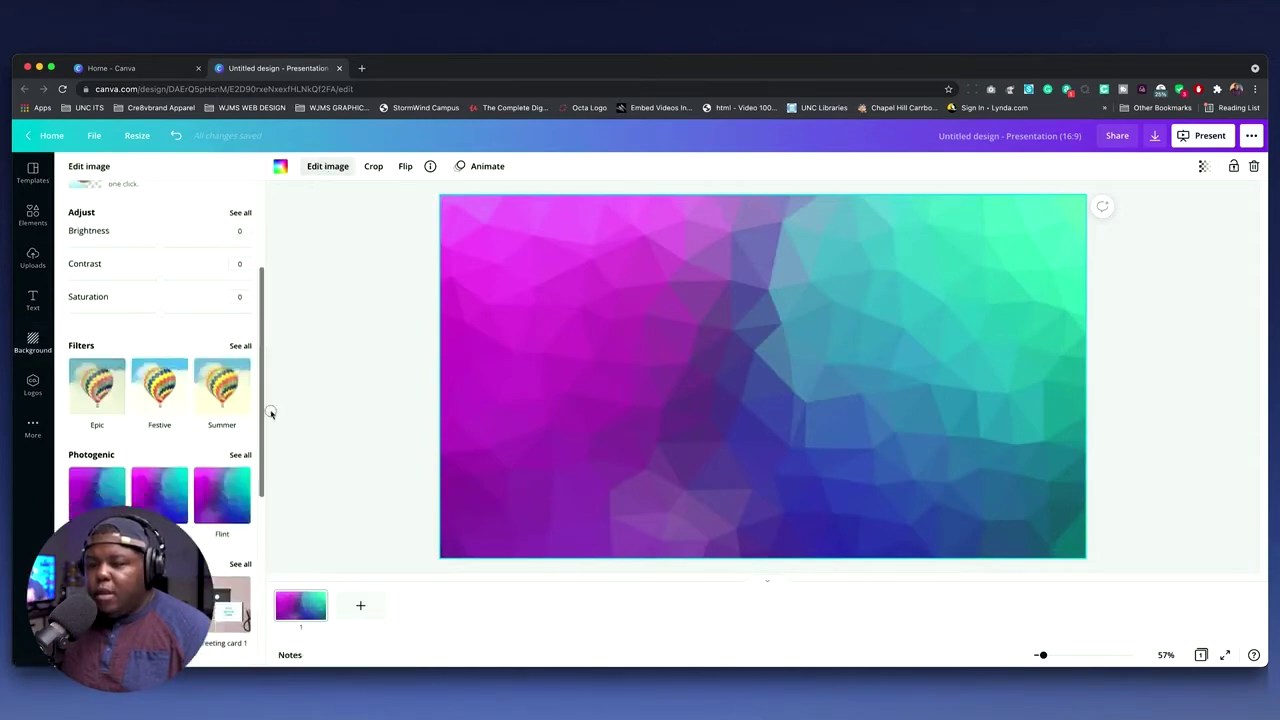
click(239, 456)
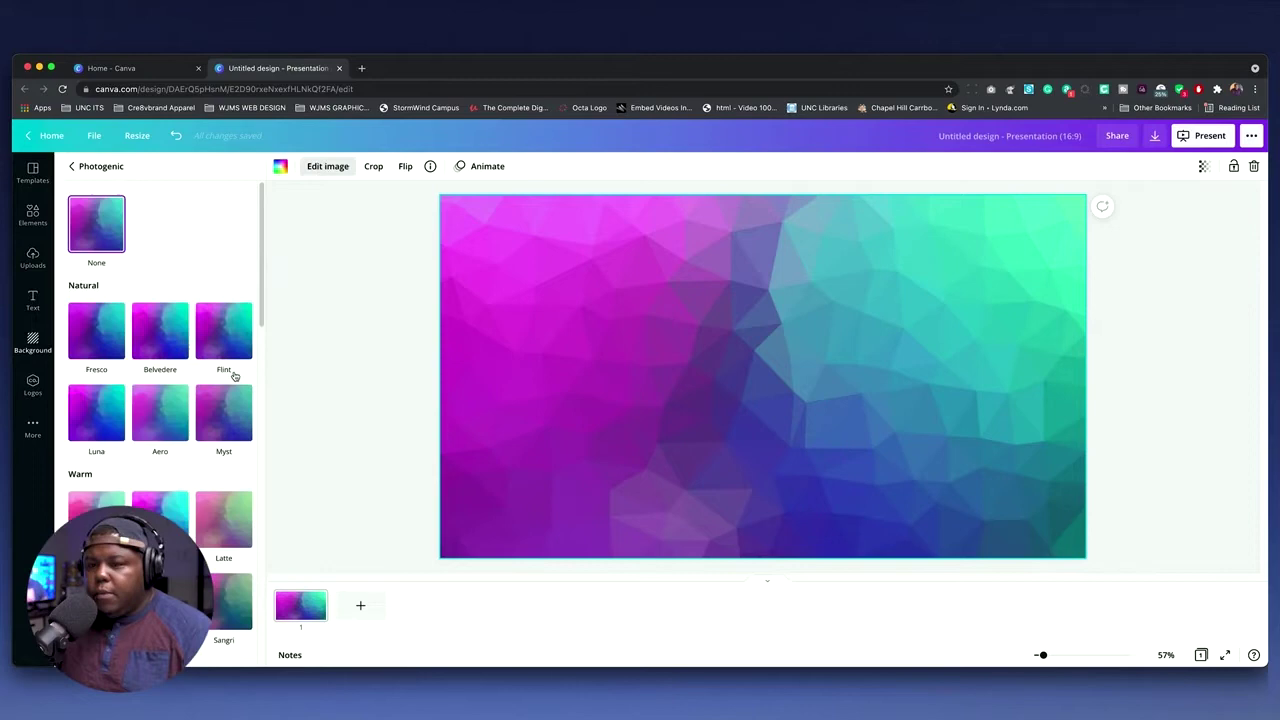
mouse_move(262, 274)
mouse_down()
mouse_move(260, 485)
mouse_move(263, 414)
mouse_up()
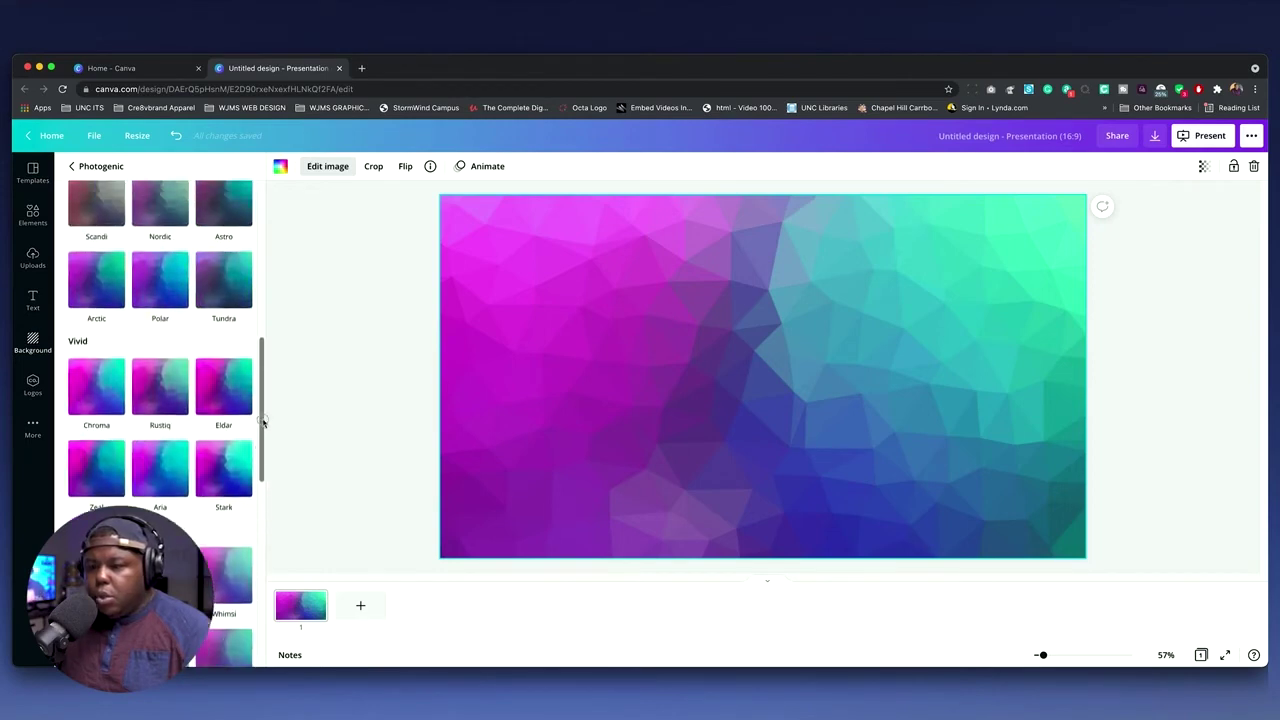
click(147, 318)
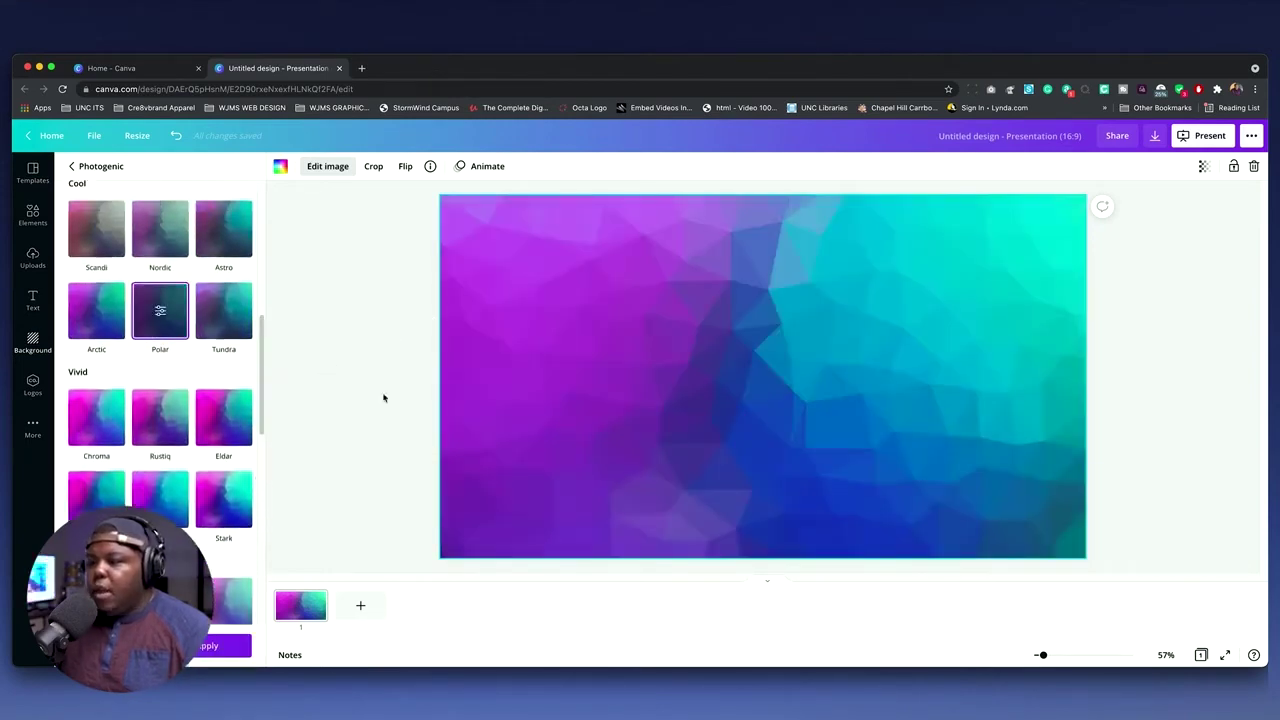
click(220, 645)
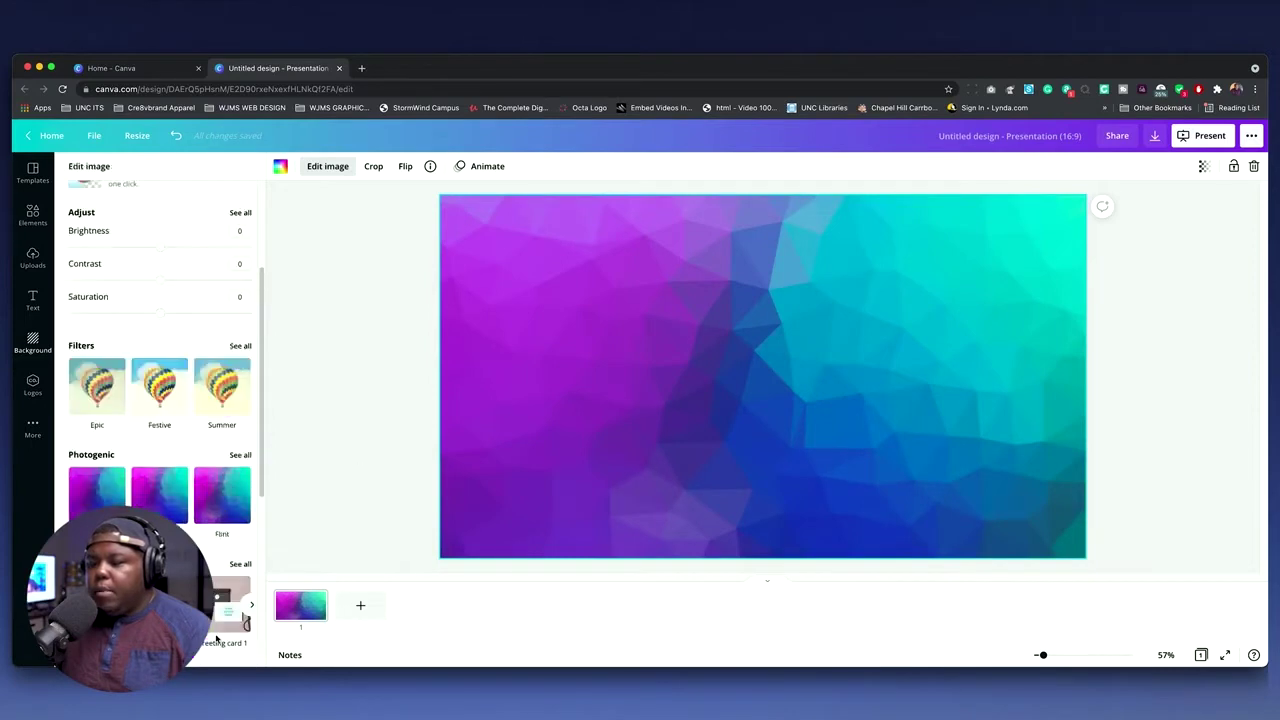
click(728, 374)
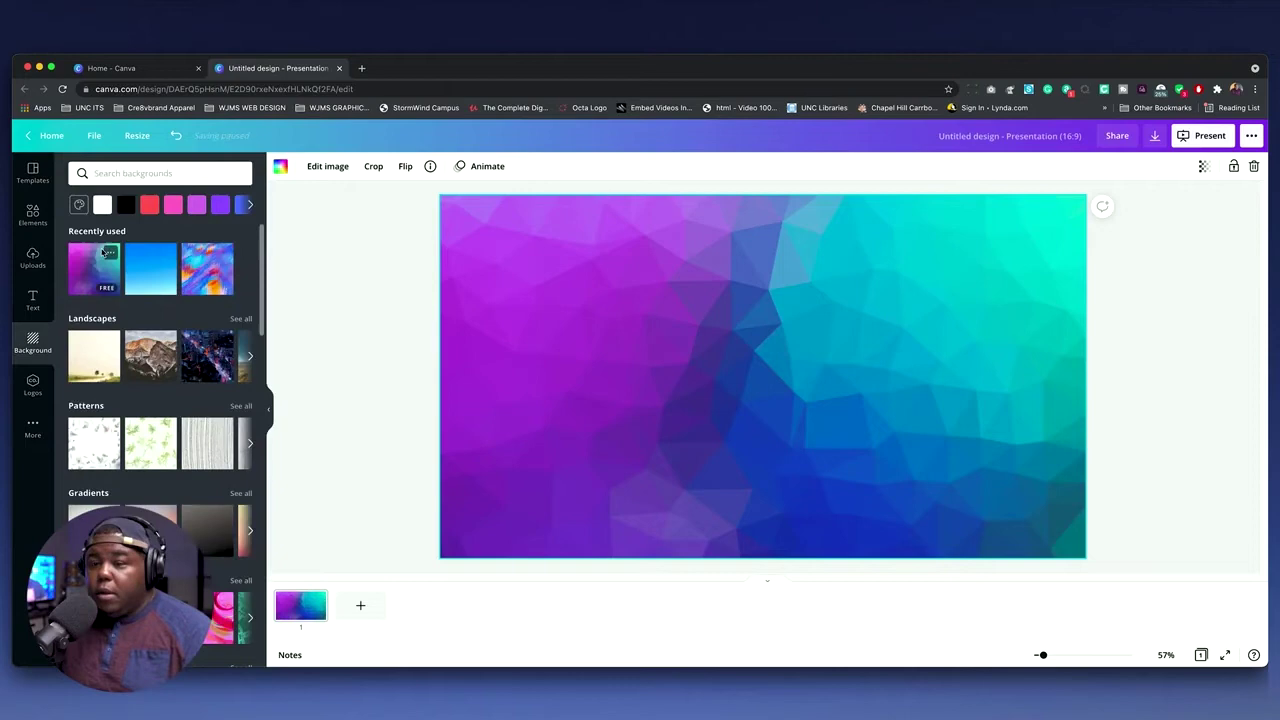
Add a square from Lines & Shapes and colour it white.
click(33, 213)
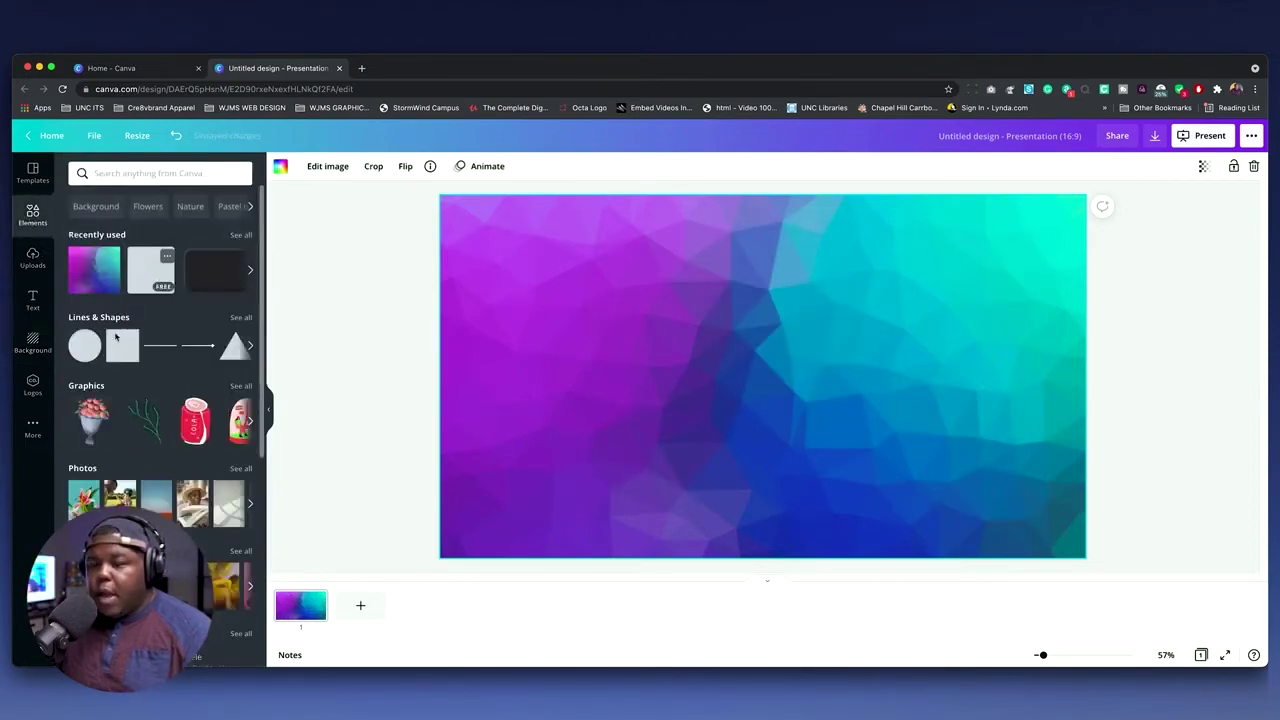
click(115, 318)
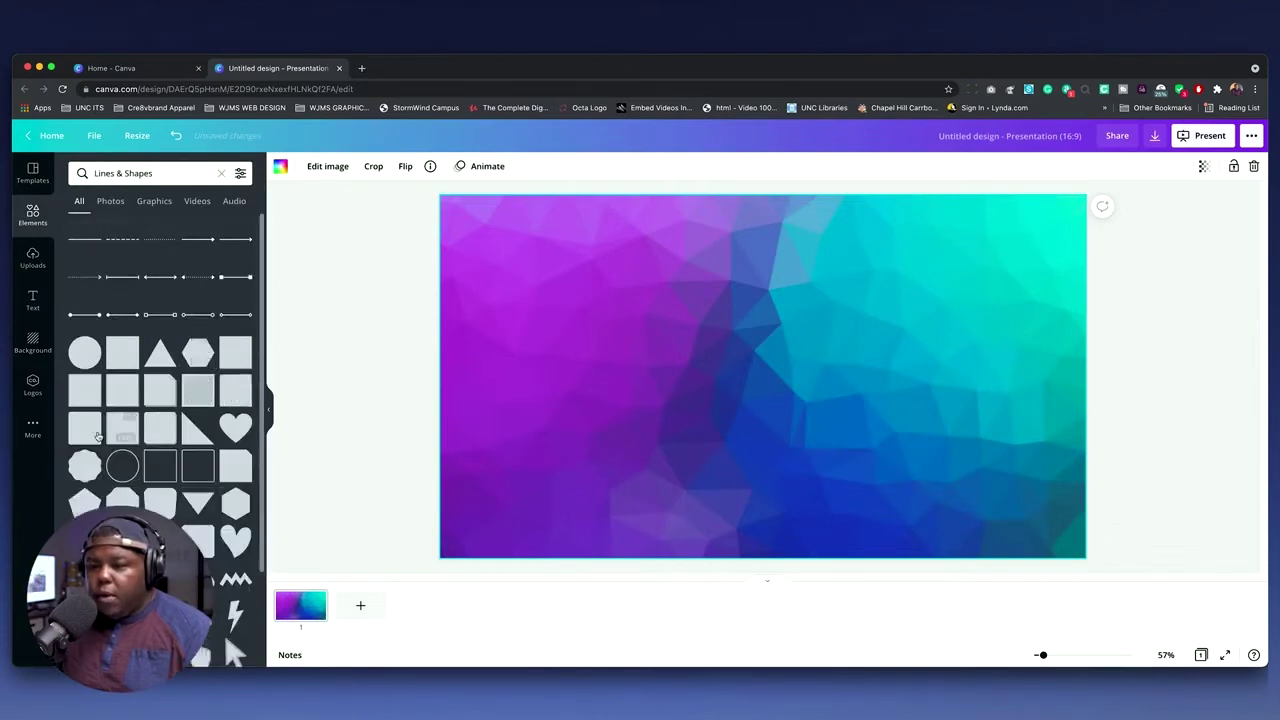
click(90, 430)
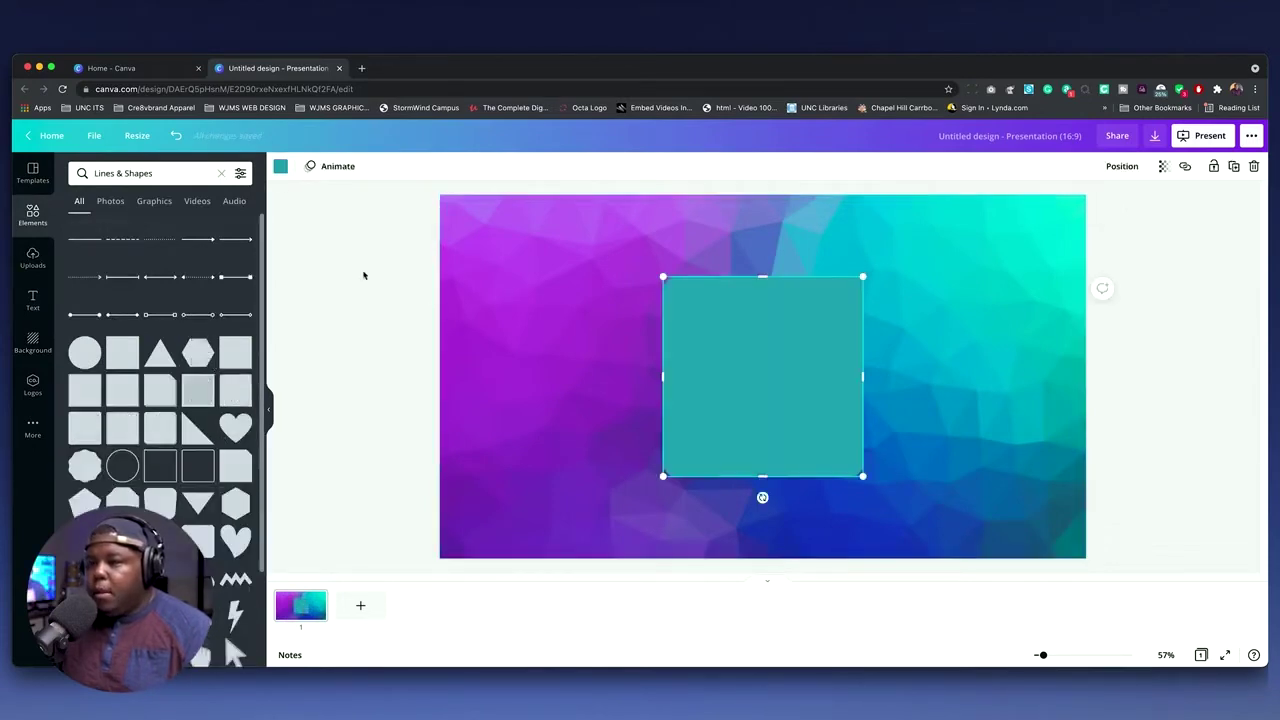
click(281, 167)
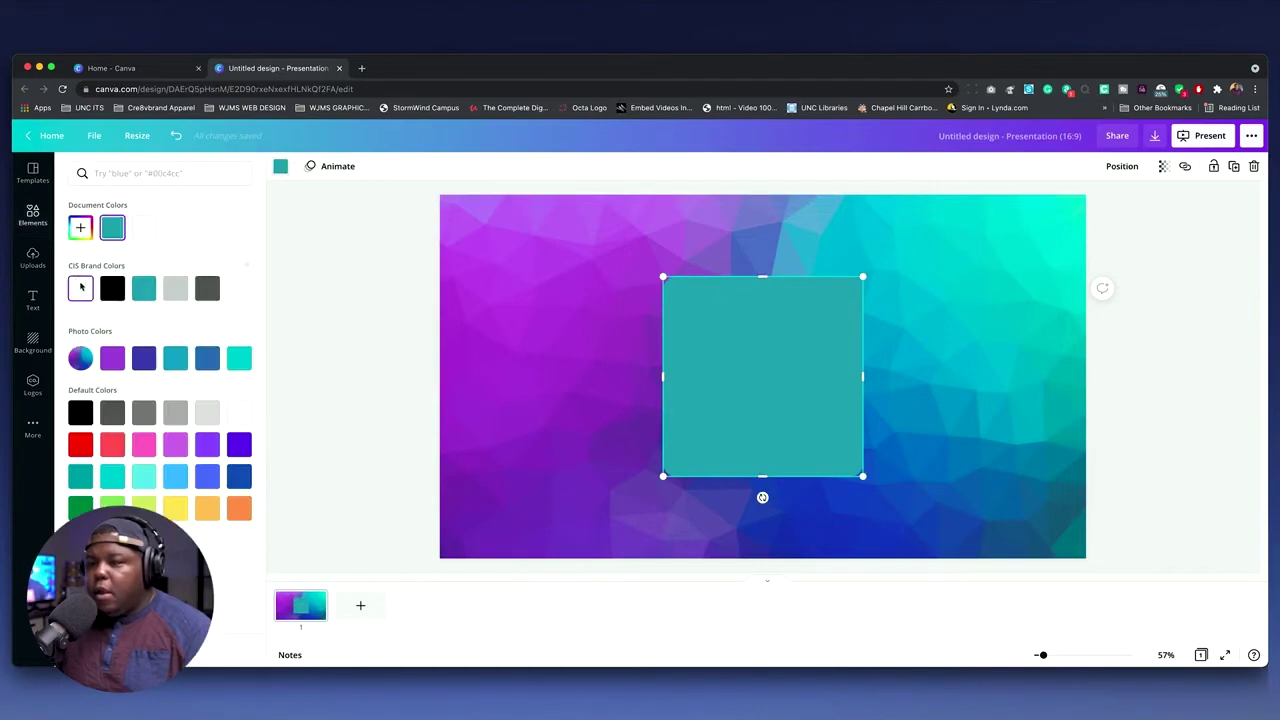
click(81, 288)
click(694, 363)
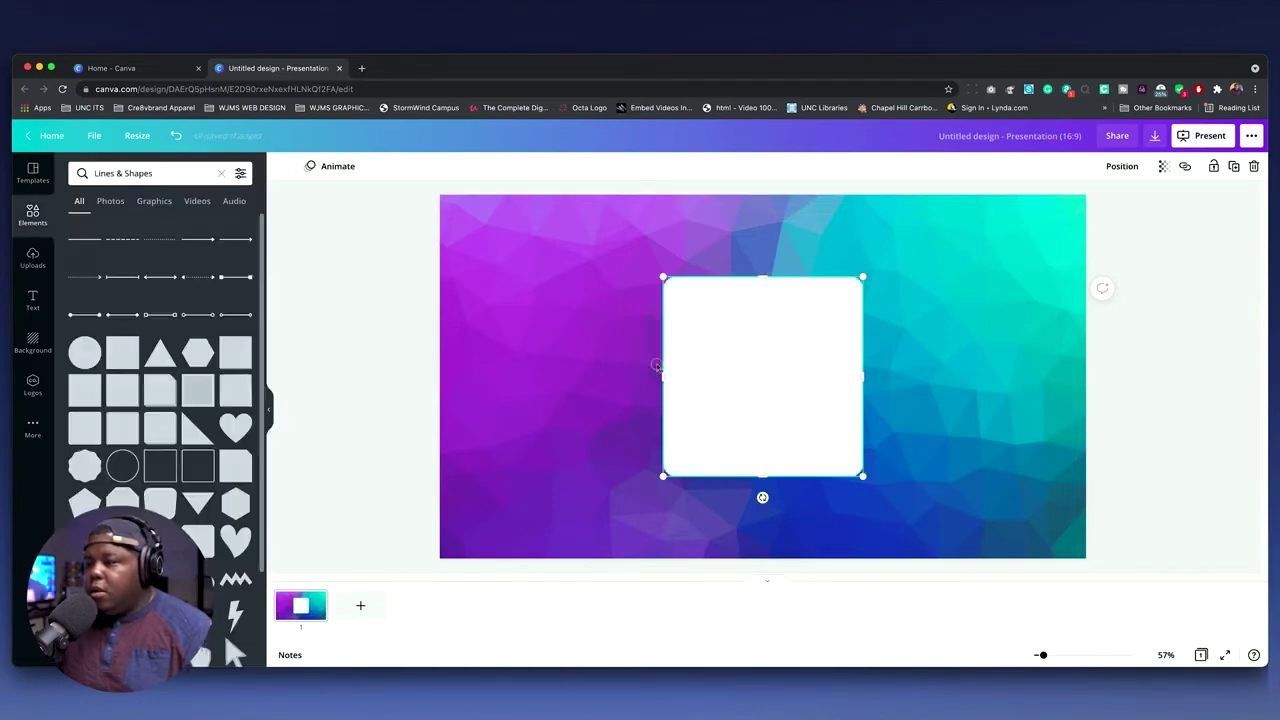
Stretch and centre the white square to cover most of the slide, leaving a gradient border.
drag(735, 363, 567, 345)
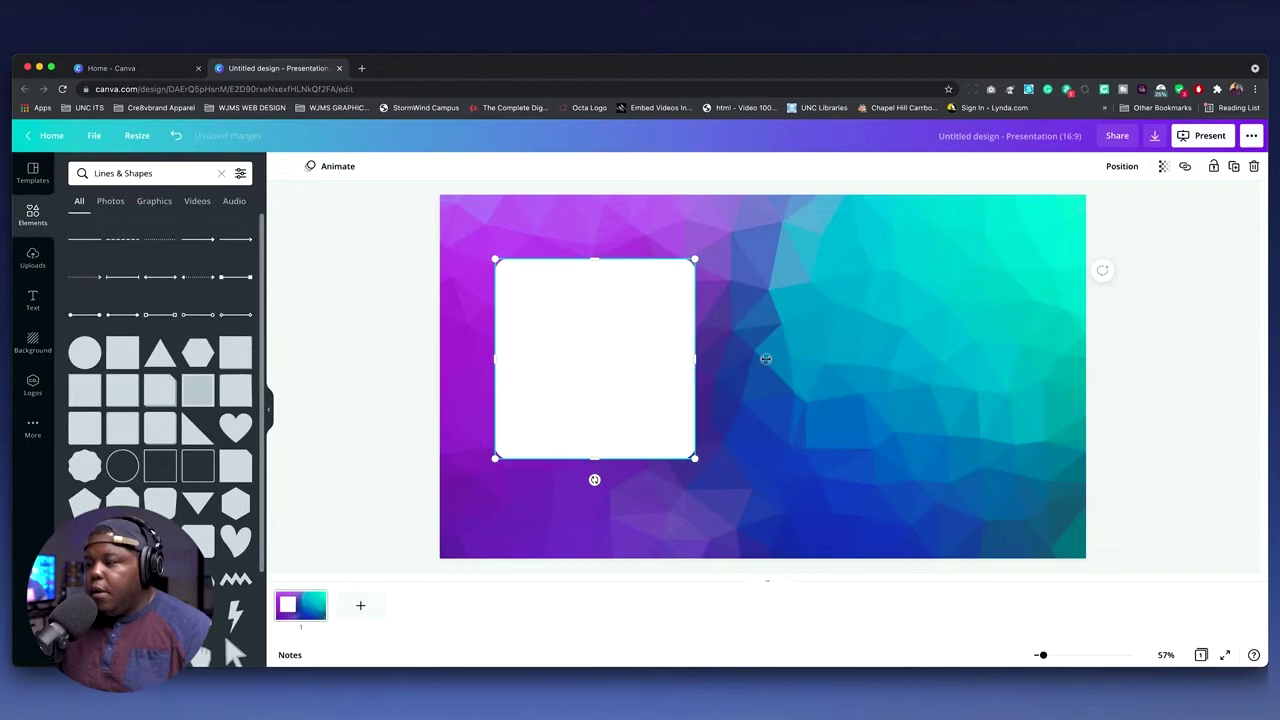
drag(695, 359, 1035, 343)
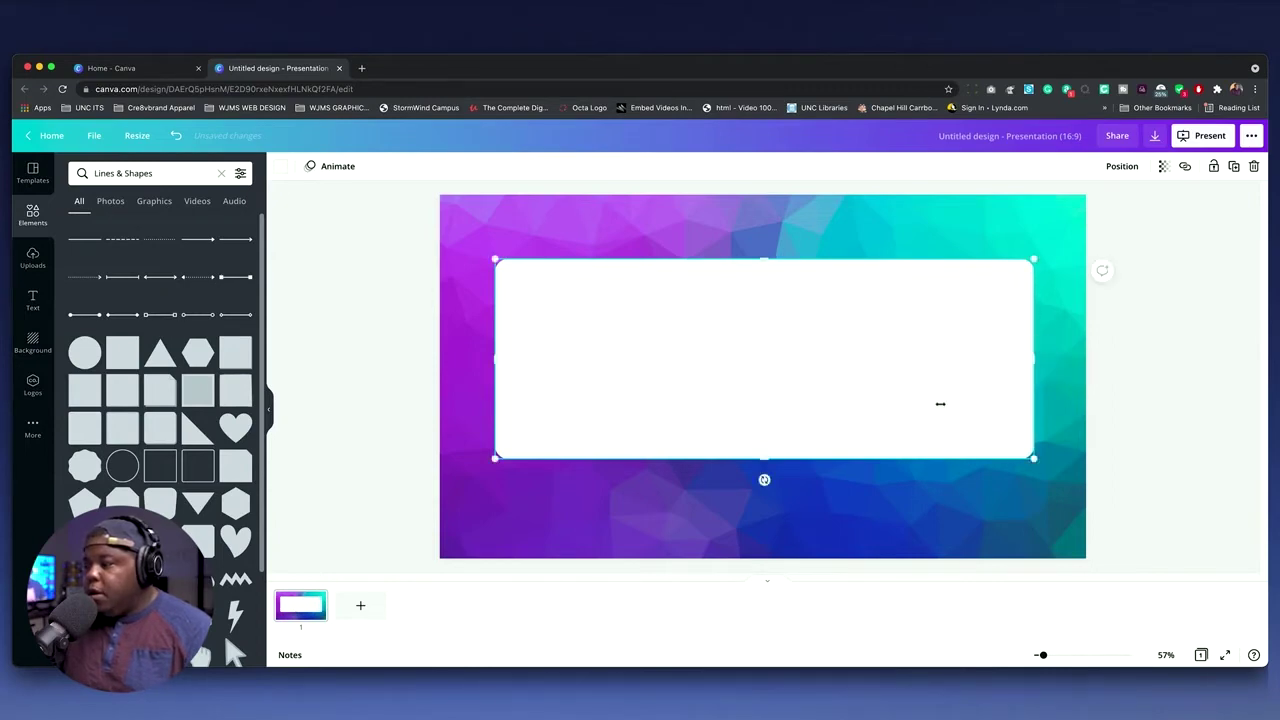
drag(764, 458, 786, 556)
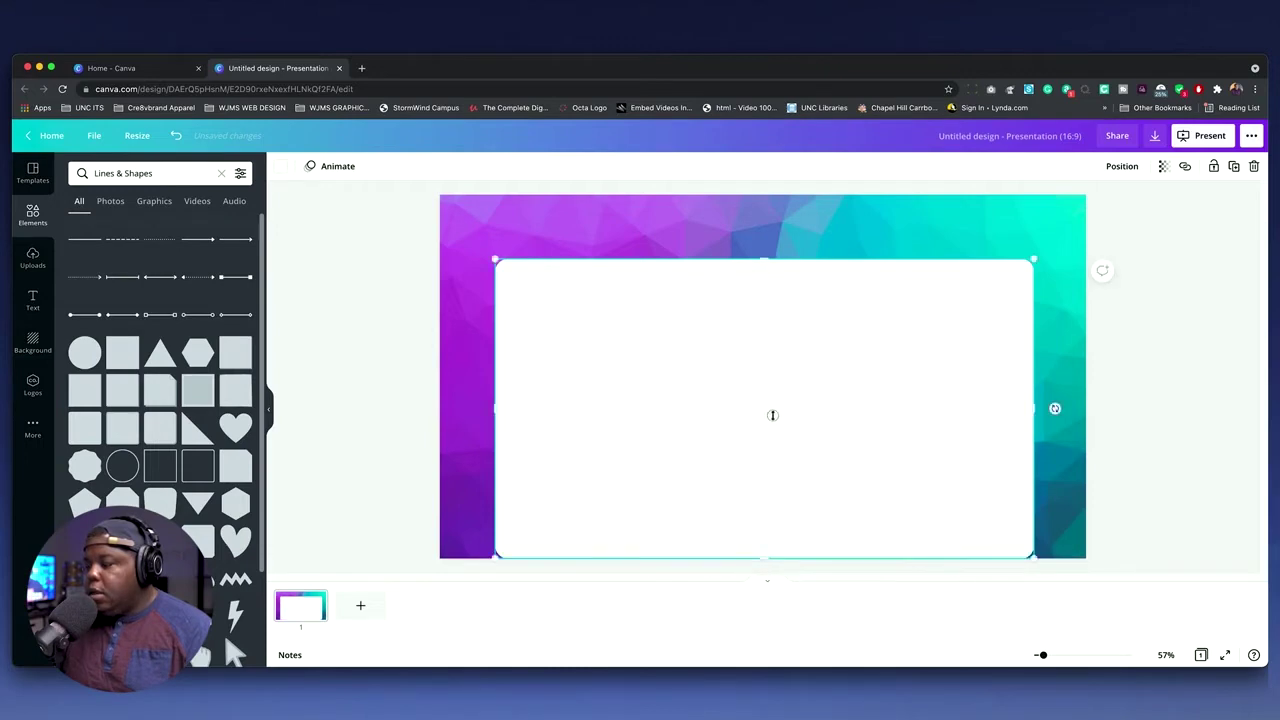
mouse_move(771, 414)
mouse_down()
mouse_move(771, 368)
mouse_move(771, 384)
mouse_up()
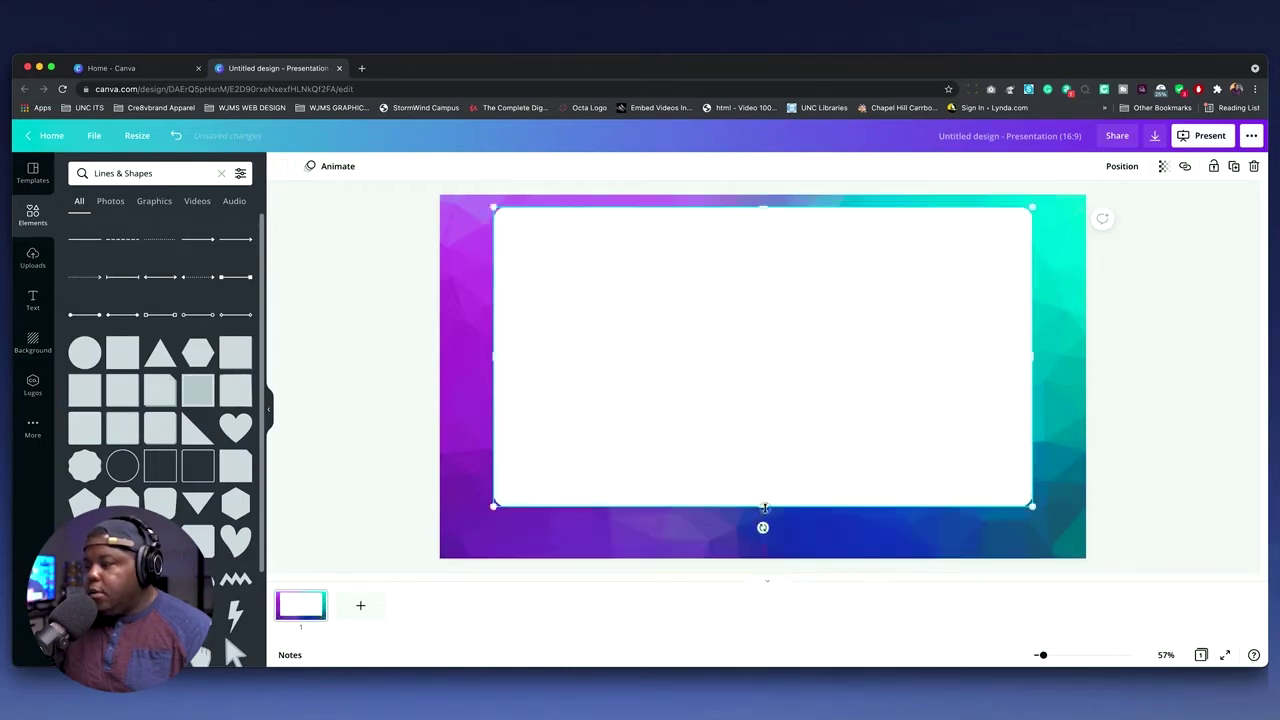
mouse_move(764, 508)
mouse_down()
mouse_move(766, 530)
mouse_move(761, 508)
mouse_up()
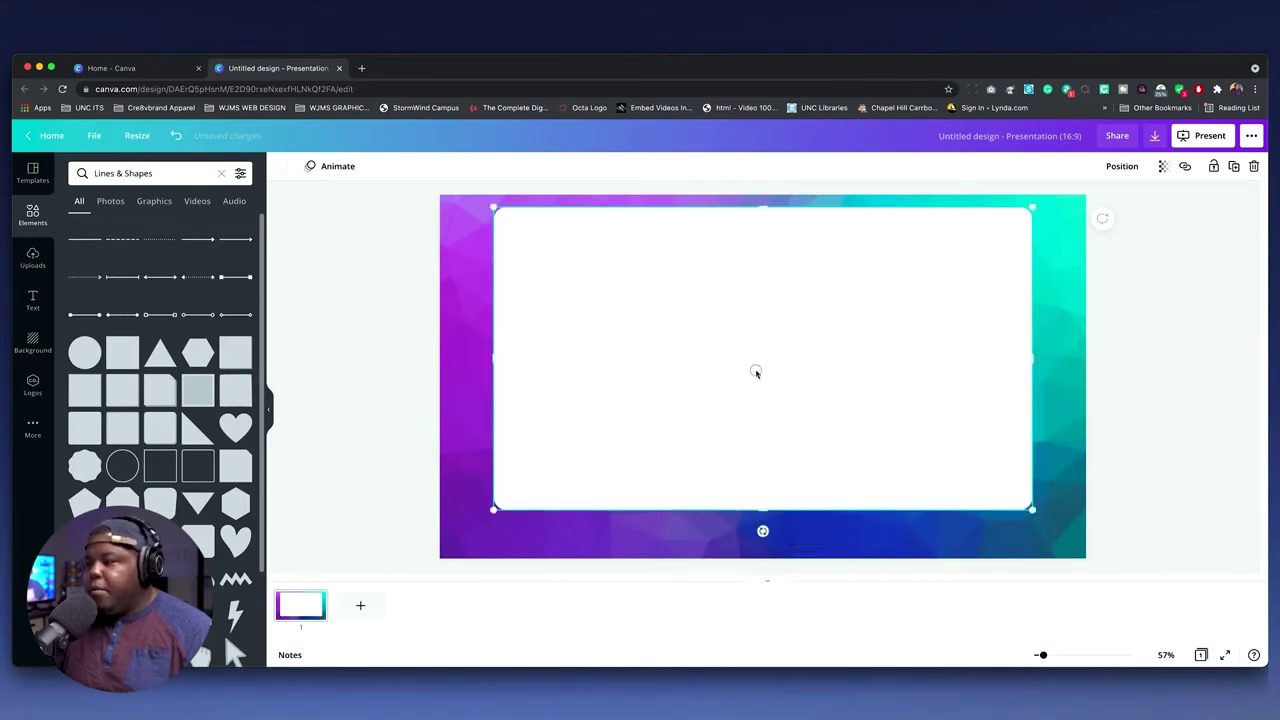
drag(756, 372, 762, 393)
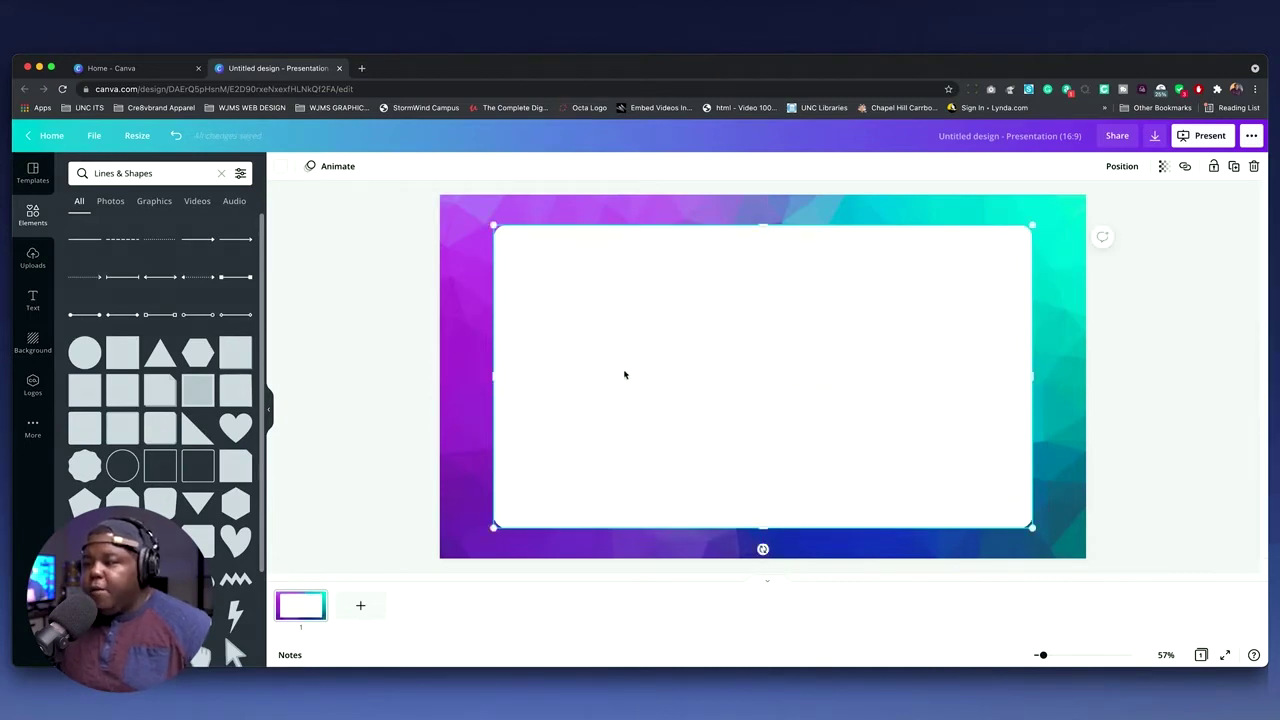
click(448, 379)
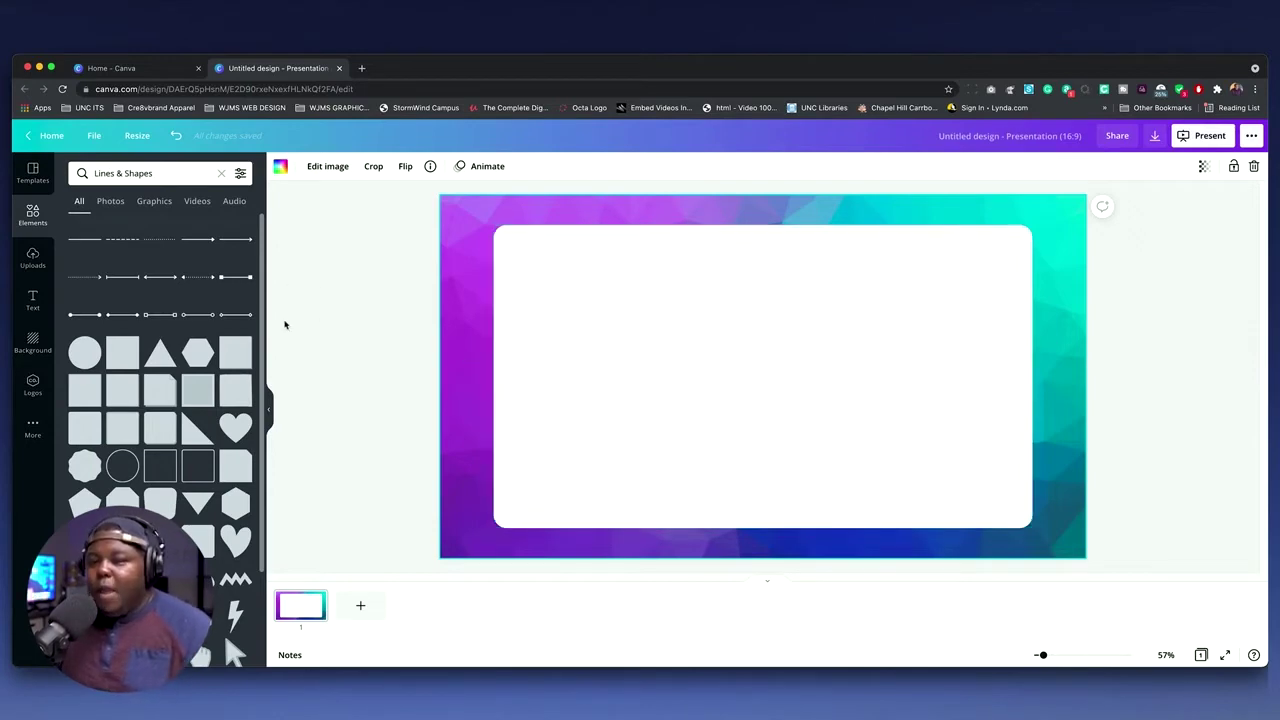
Add the create/inspire/solve brand logo, shrunk into the slide's bottom-right corner.
click(33, 385)
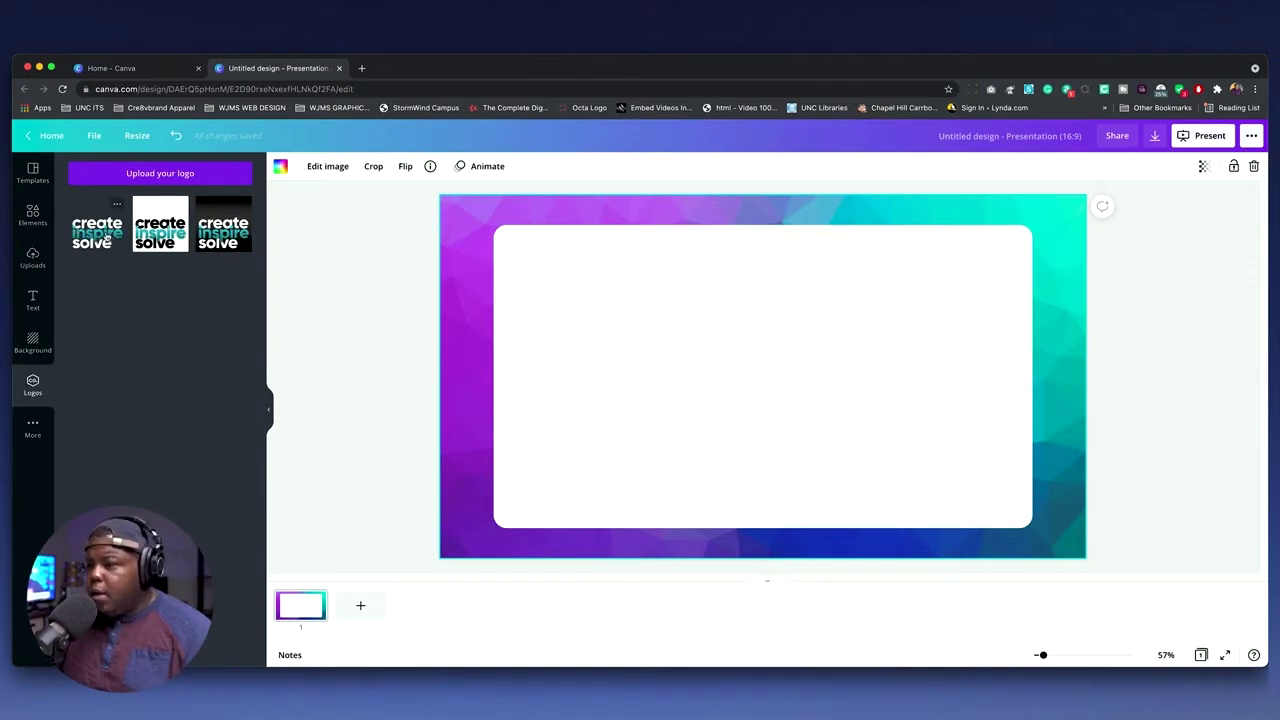
click(107, 237)
mouse_move(631, 250)
mouse_down()
mouse_move(845, 458)
mouse_move(1049, 526)
mouse_up()
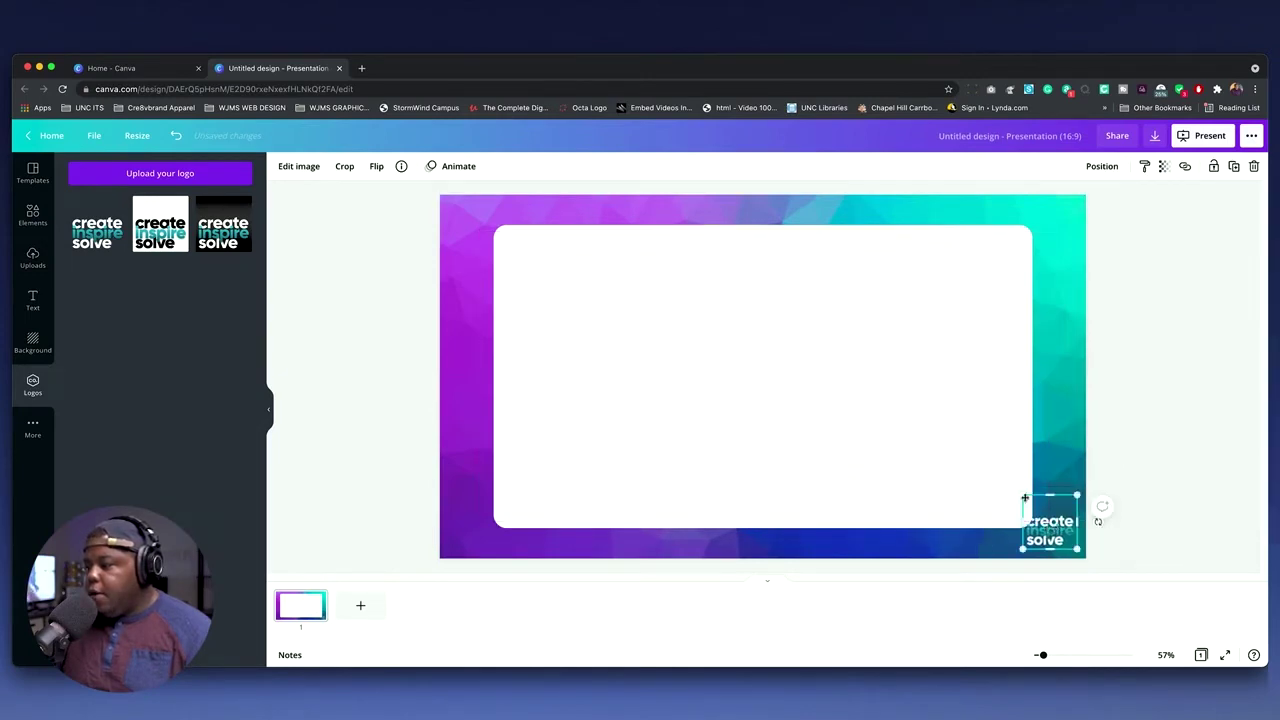
drag(1025, 498, 1065, 536)
click(1078, 552)
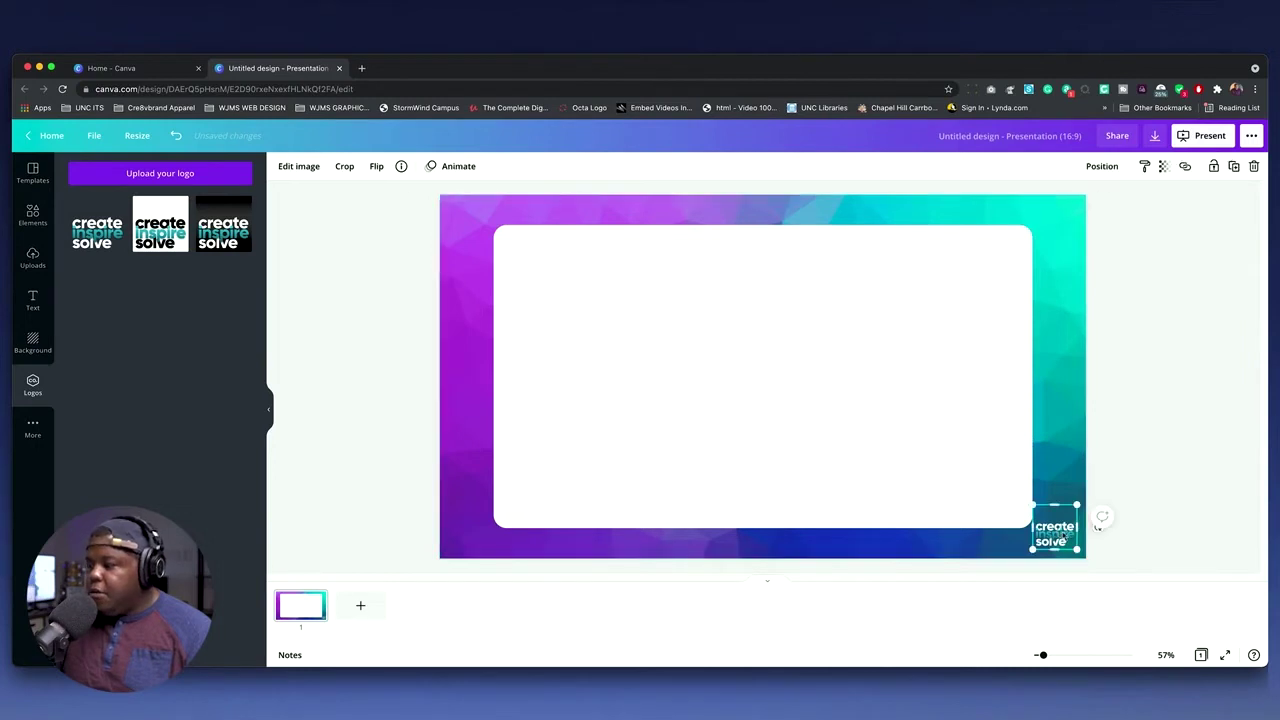
click(1068, 470)
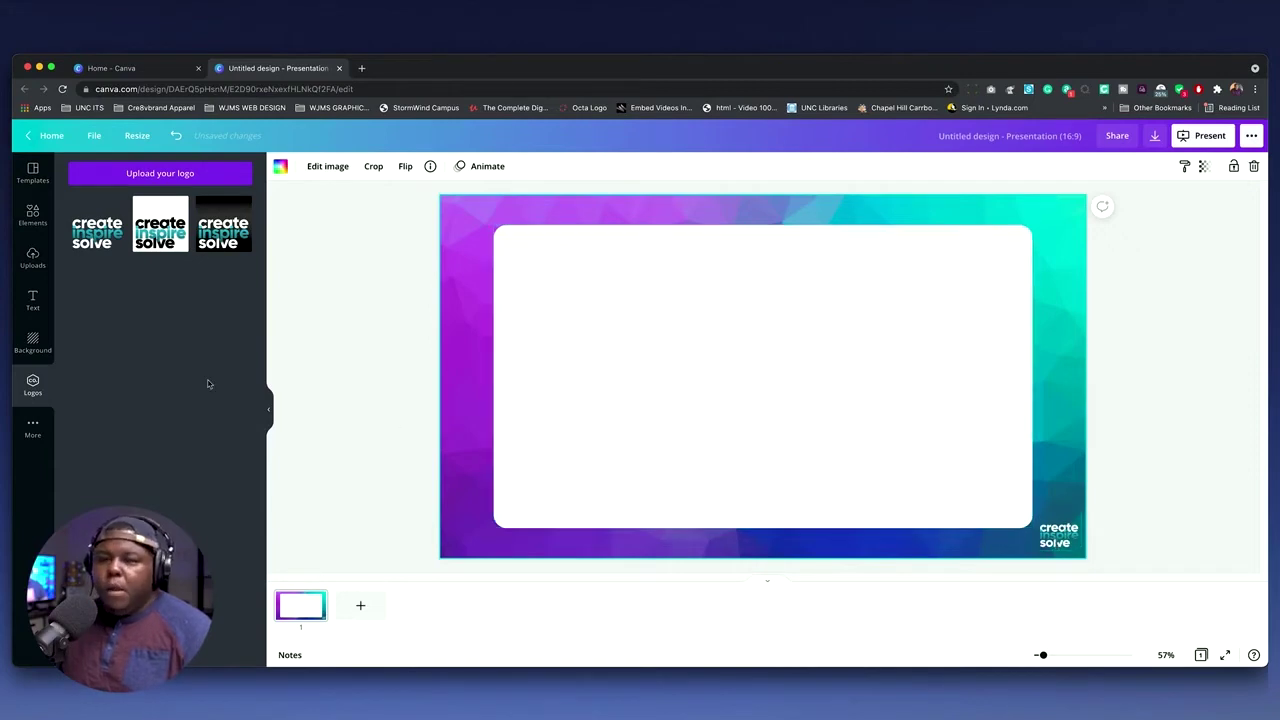
click(32, 215)
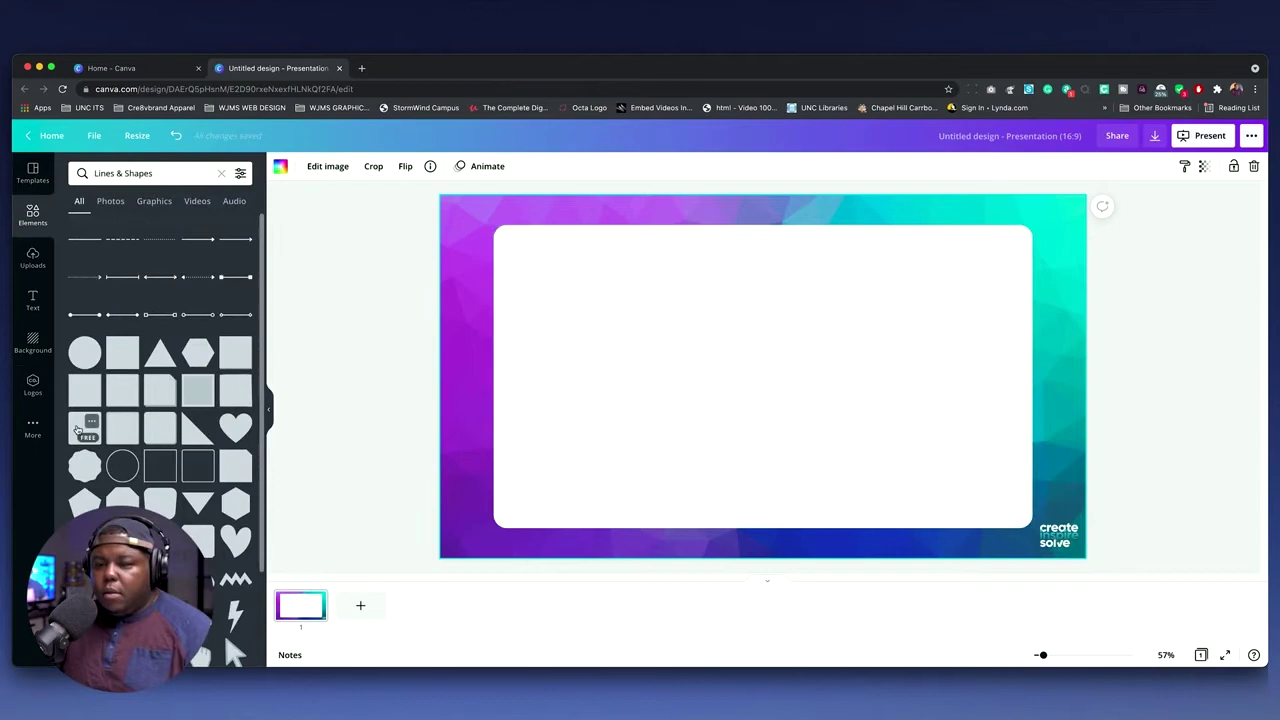
Add a teal rounded square and place it as a bar at the white panel's lower-left.
click(84, 428)
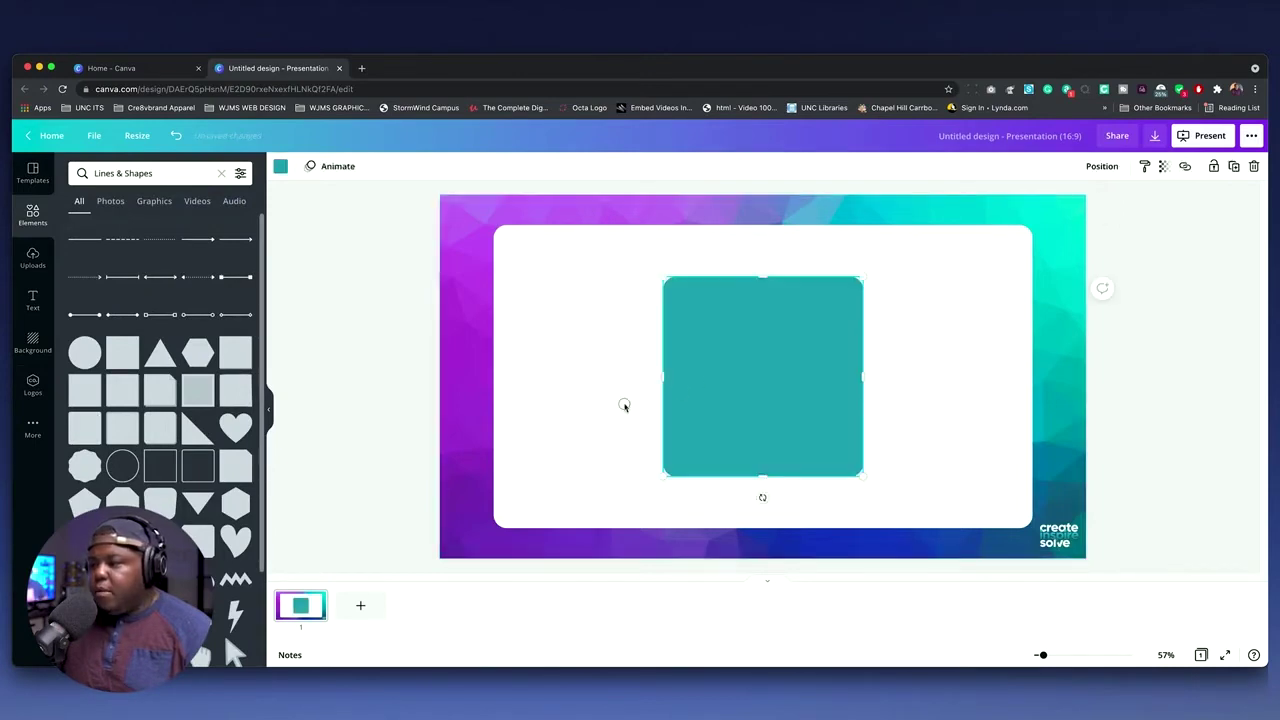
mouse_move(624, 405)
mouse_down()
mouse_move(575, 413)
mouse_move(624, 403)
mouse_move(608, 498)
mouse_move(705, 499)
mouse_up()
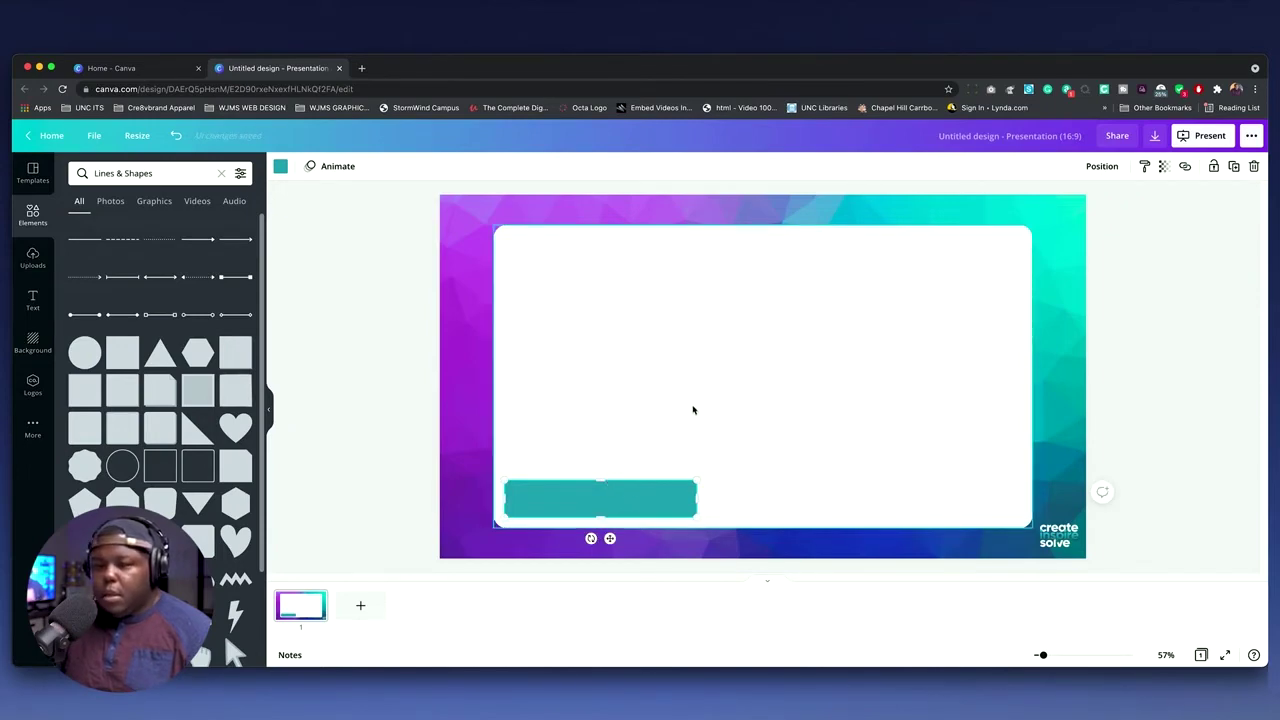
right_click(563, 495)
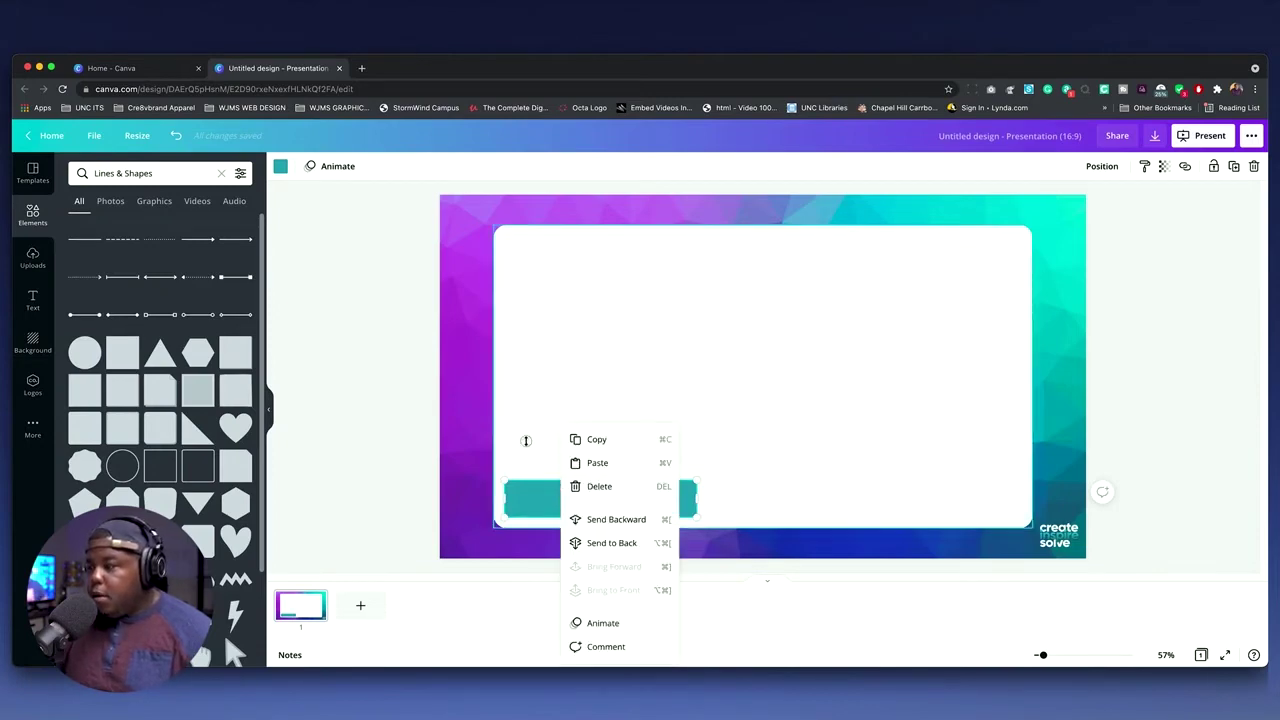
click(524, 439)
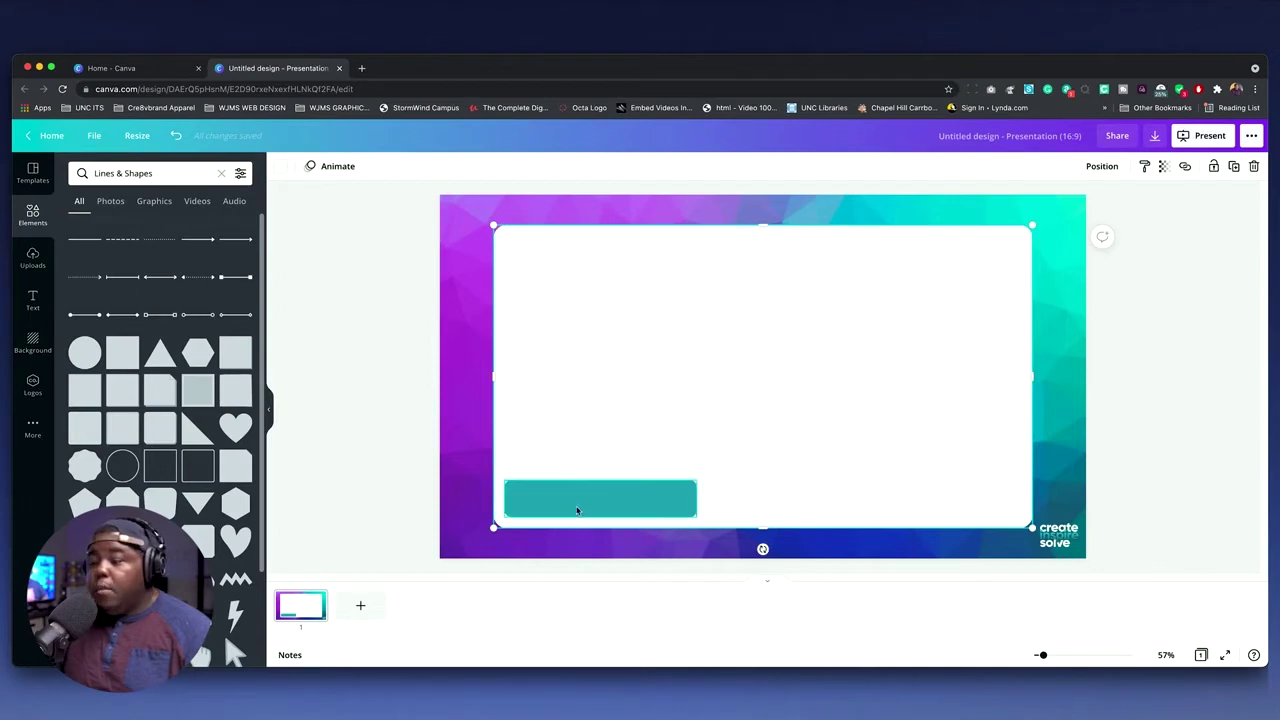
click(576, 510)
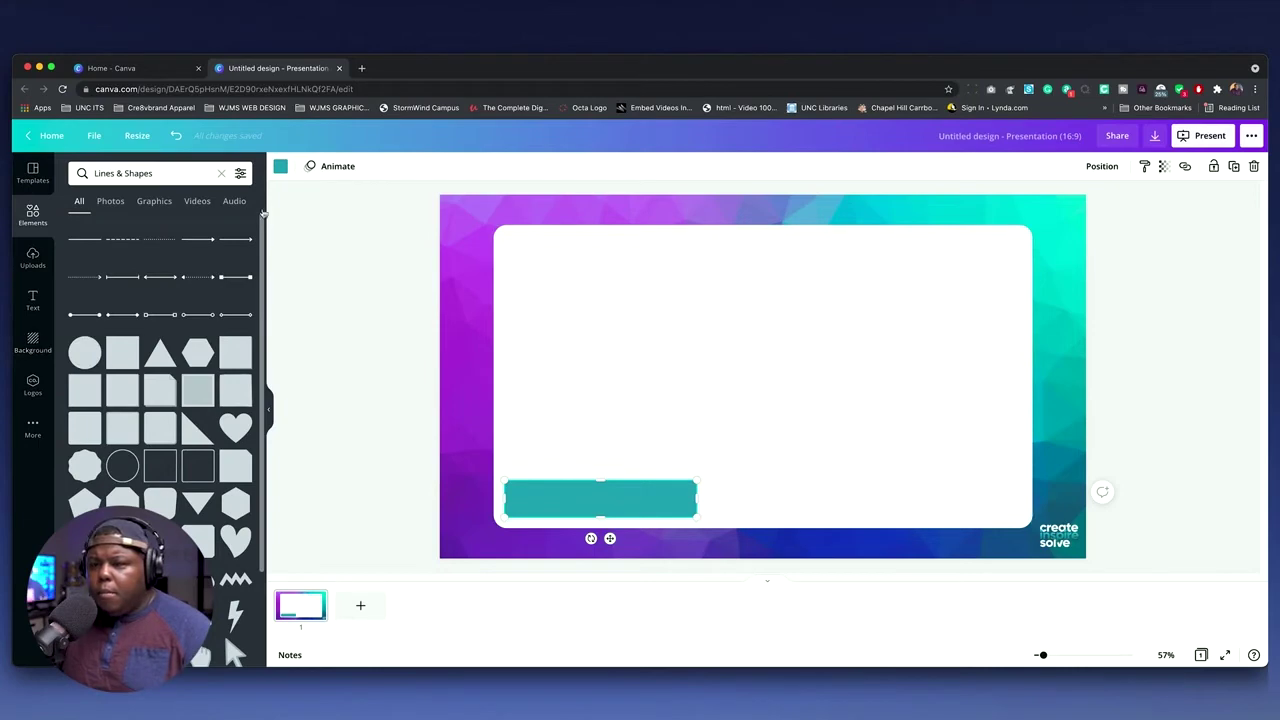
Make the bar dark grey with transparency lowered to about 9.
click(281, 168)
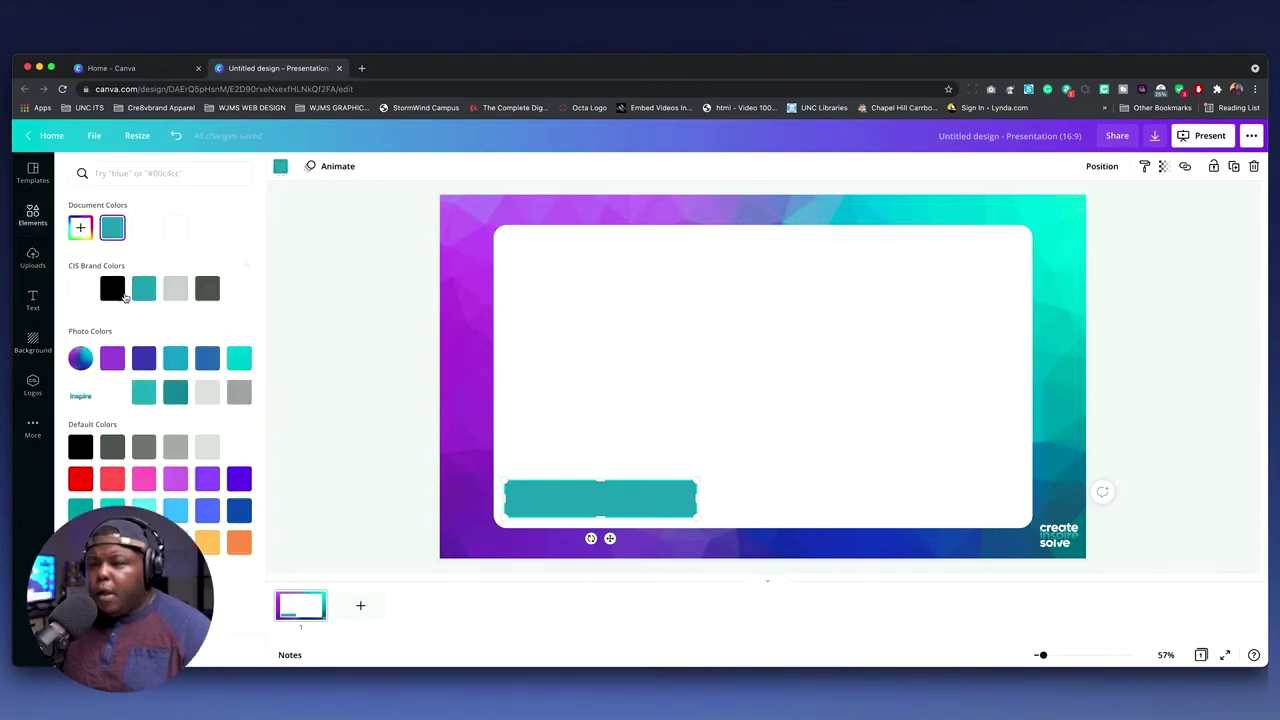
click(207, 288)
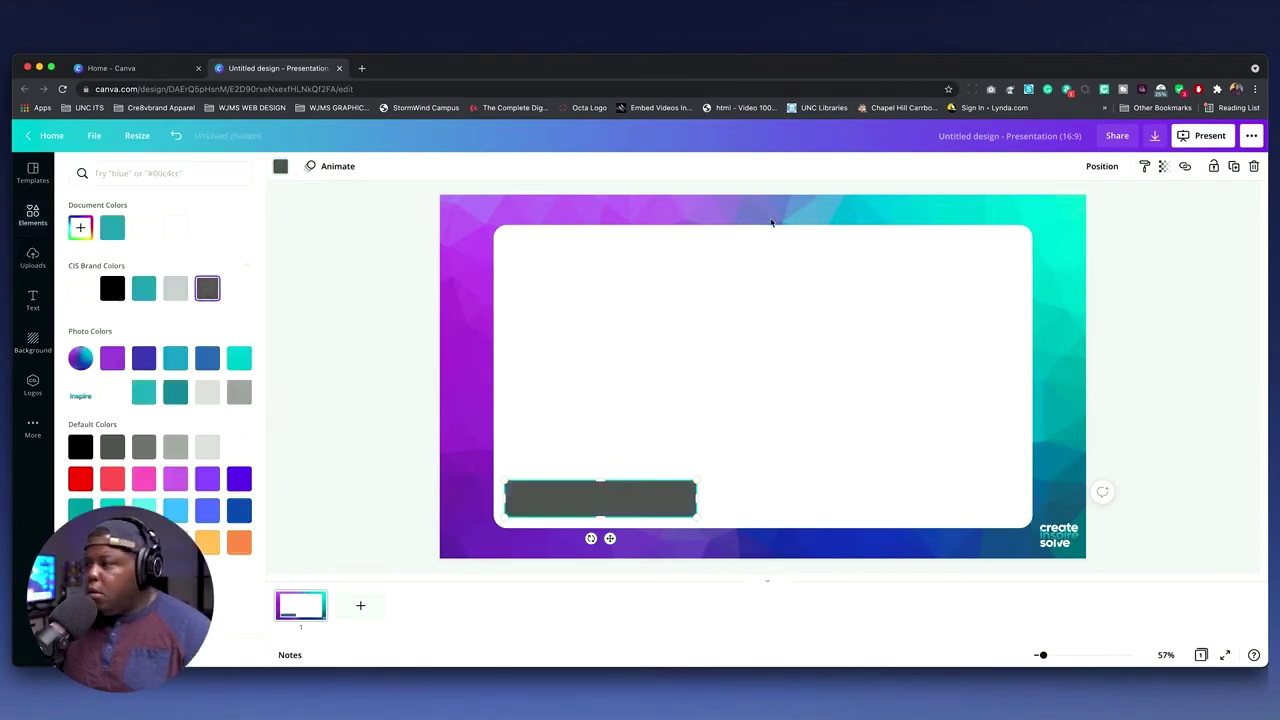
click(1163, 167)
mouse_move(1128, 202)
mouse_down()
mouse_move(1058, 202)
mouse_move(1056, 215)
mouse_up()
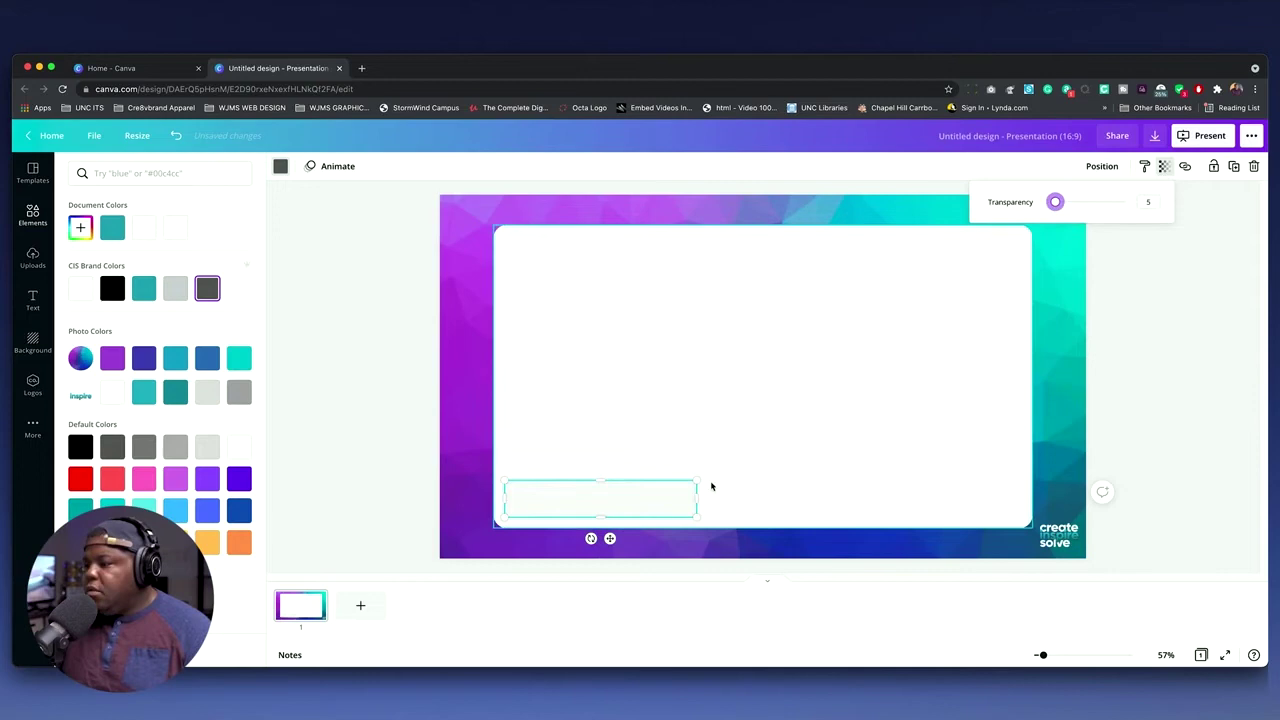
click(660, 490)
click(680, 457)
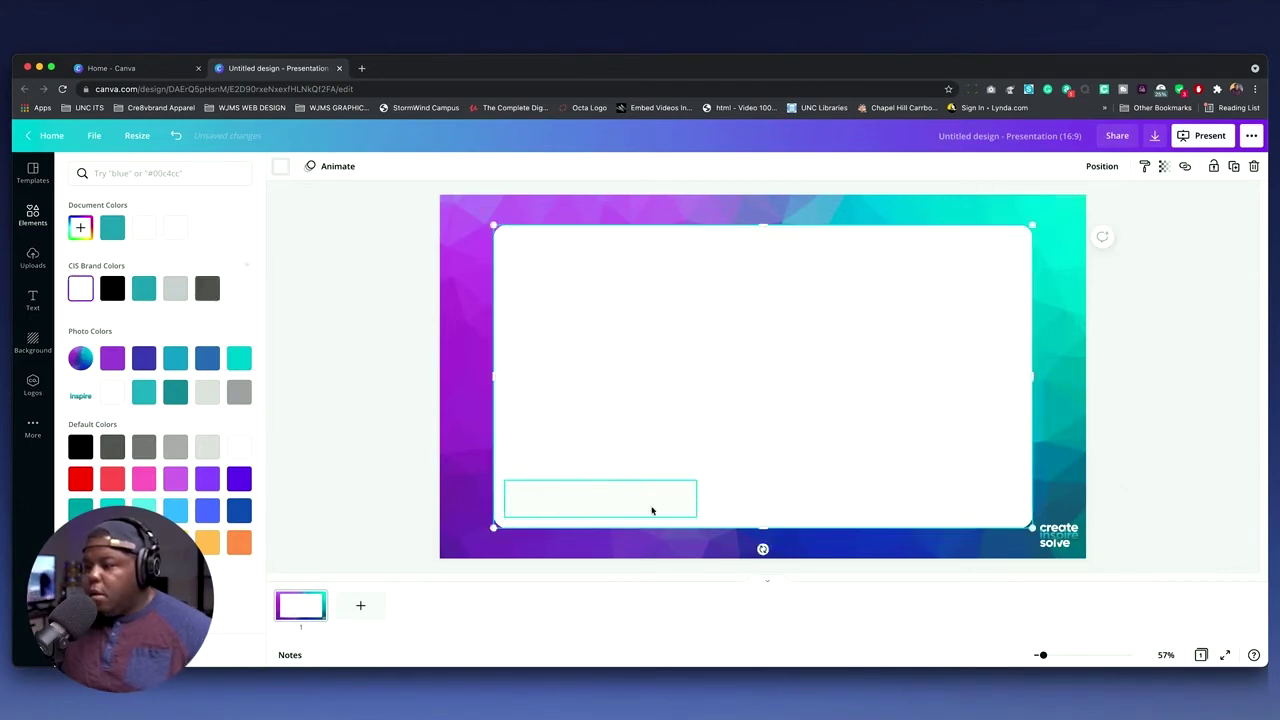
click(653, 509)
Duplicate the grey bar and make the copy solid purple at full opacity, nudged into place.
key(shift+Right)
key(shift+Down)
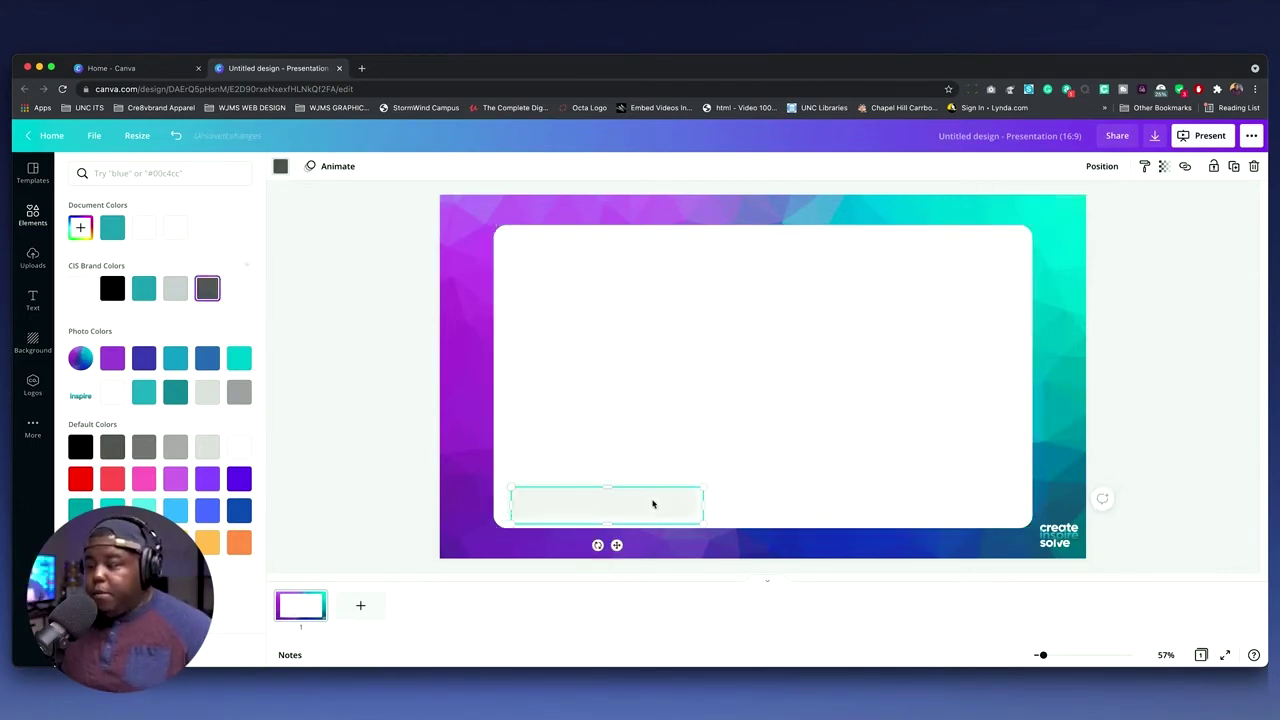
drag(599, 503, 592, 486)
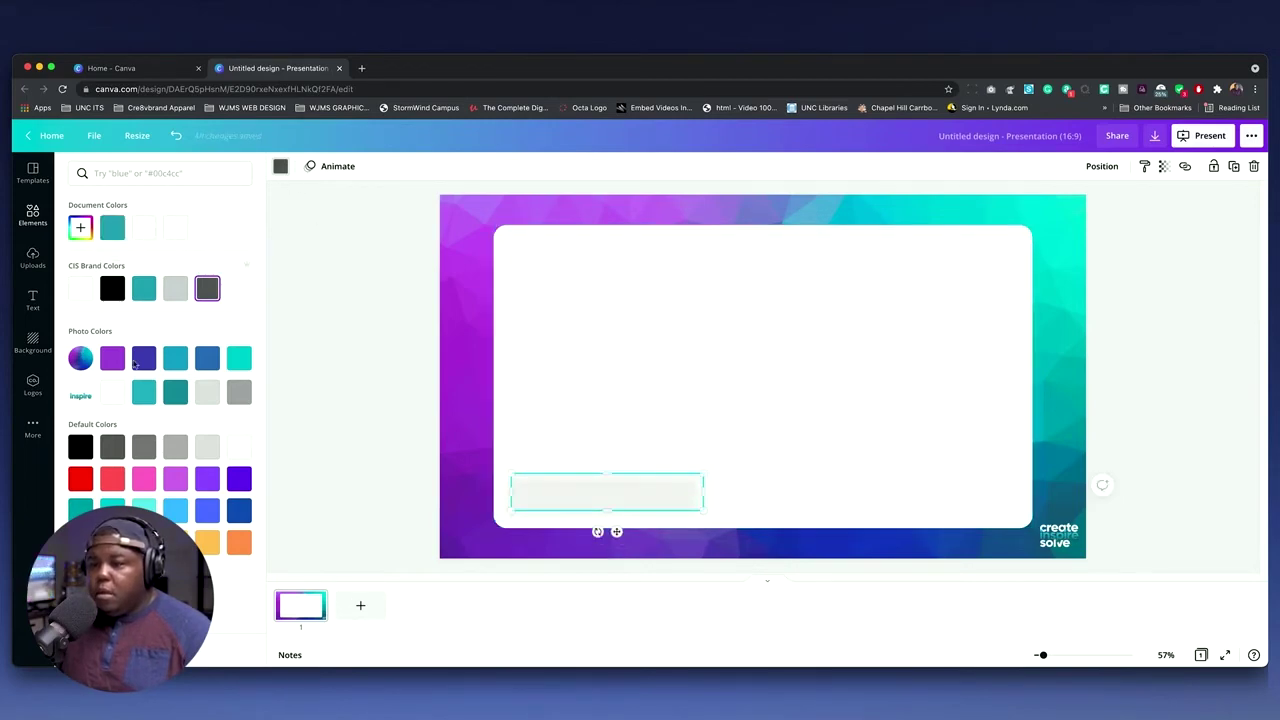
click(113, 362)
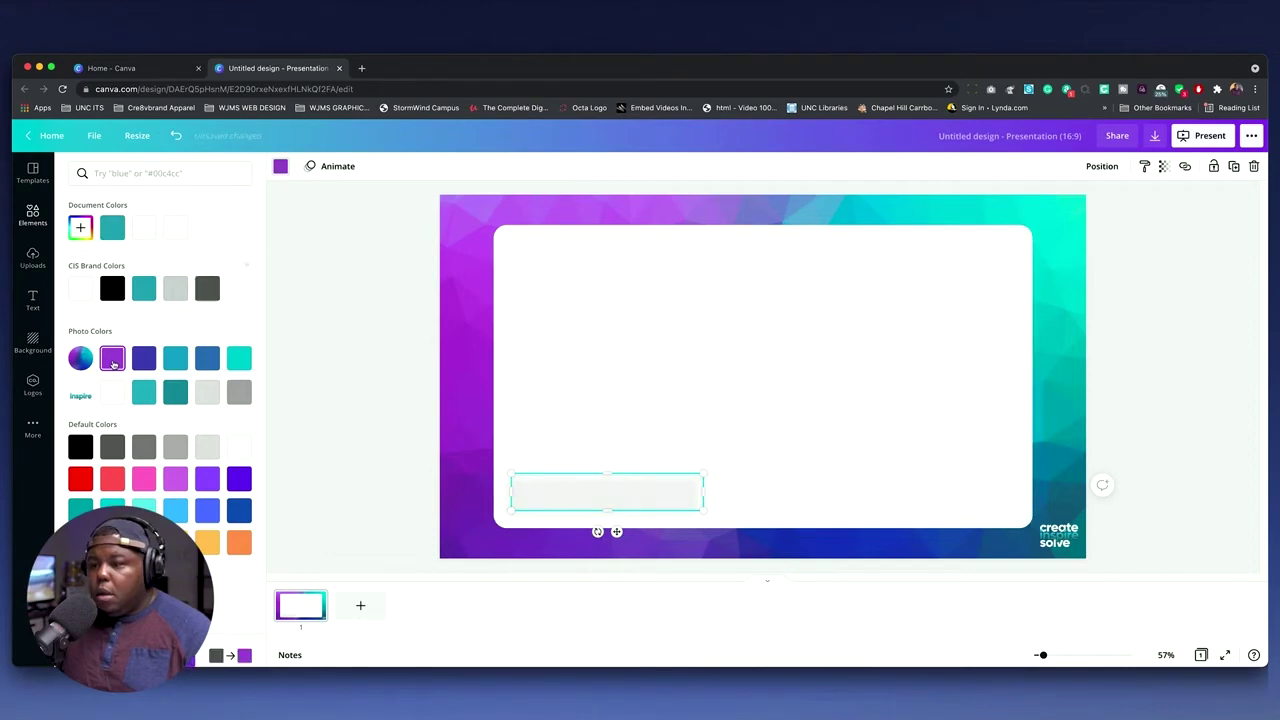
click(1161, 167)
drag(1054, 202, 1150, 203)
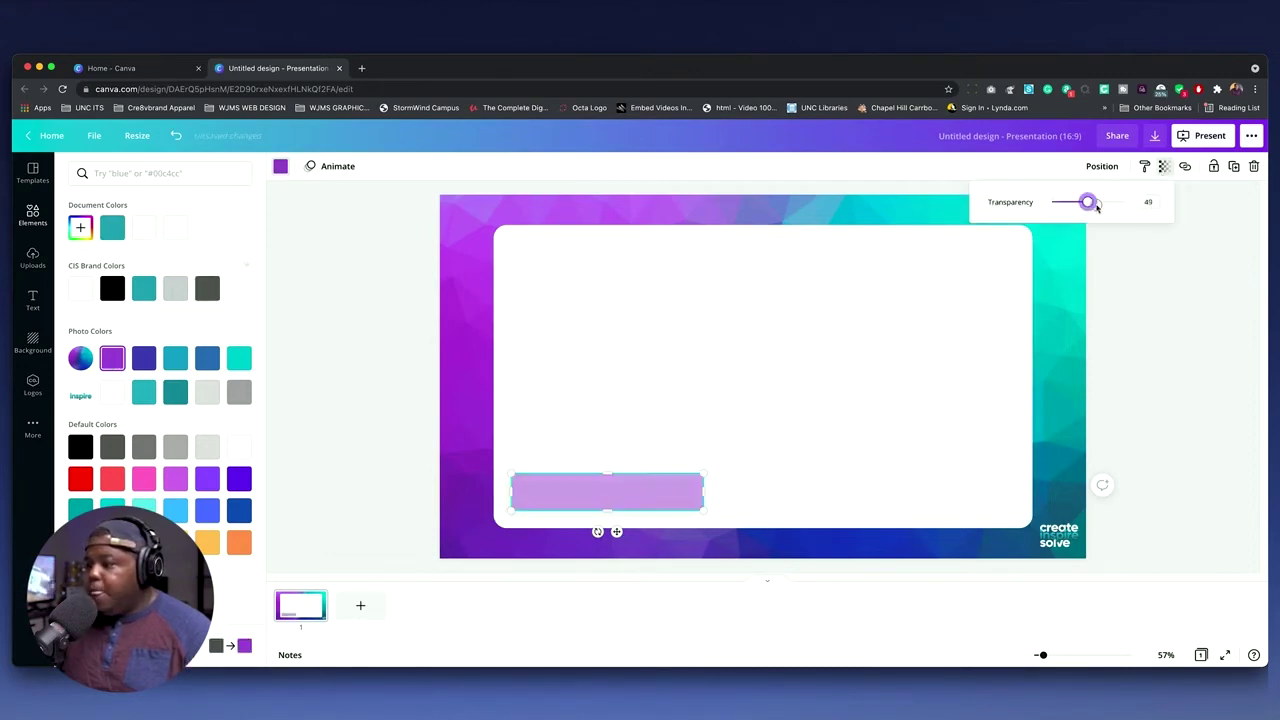
click(551, 493)
drag(551, 493, 549, 496)
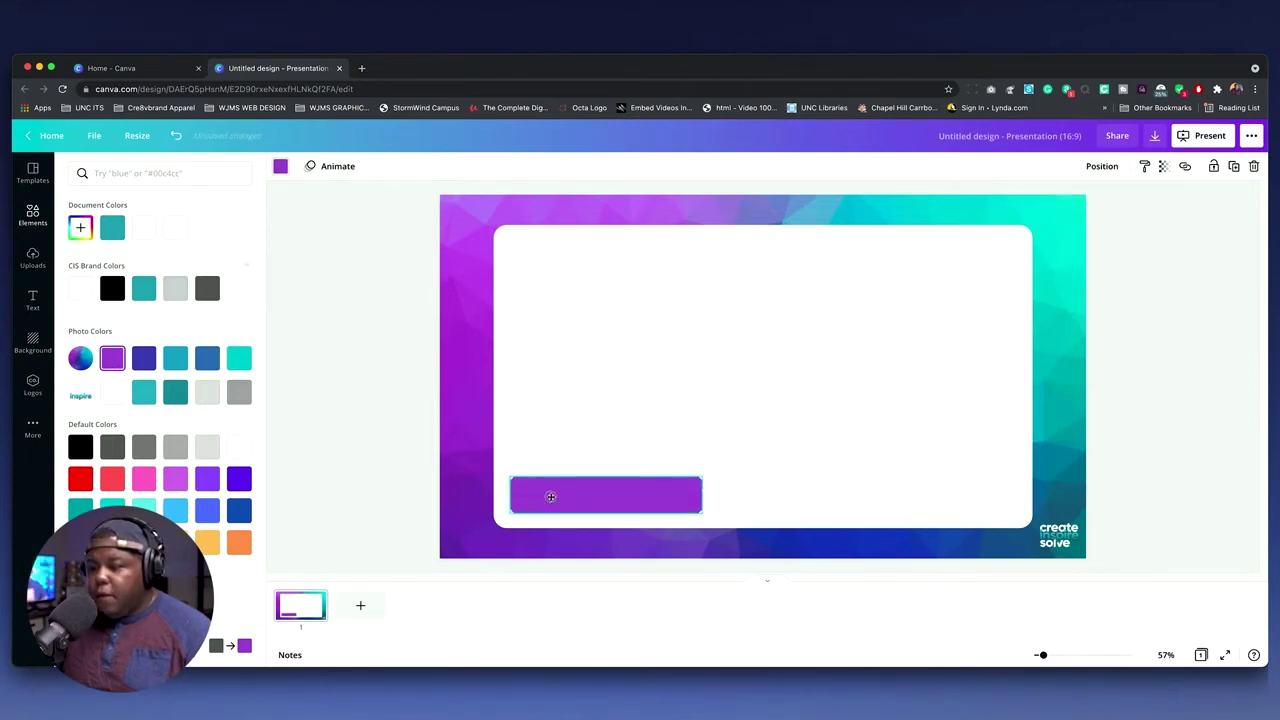
Make the shadow bar black and slightly more opaque, nudging the purple bar left.
click(581, 438)
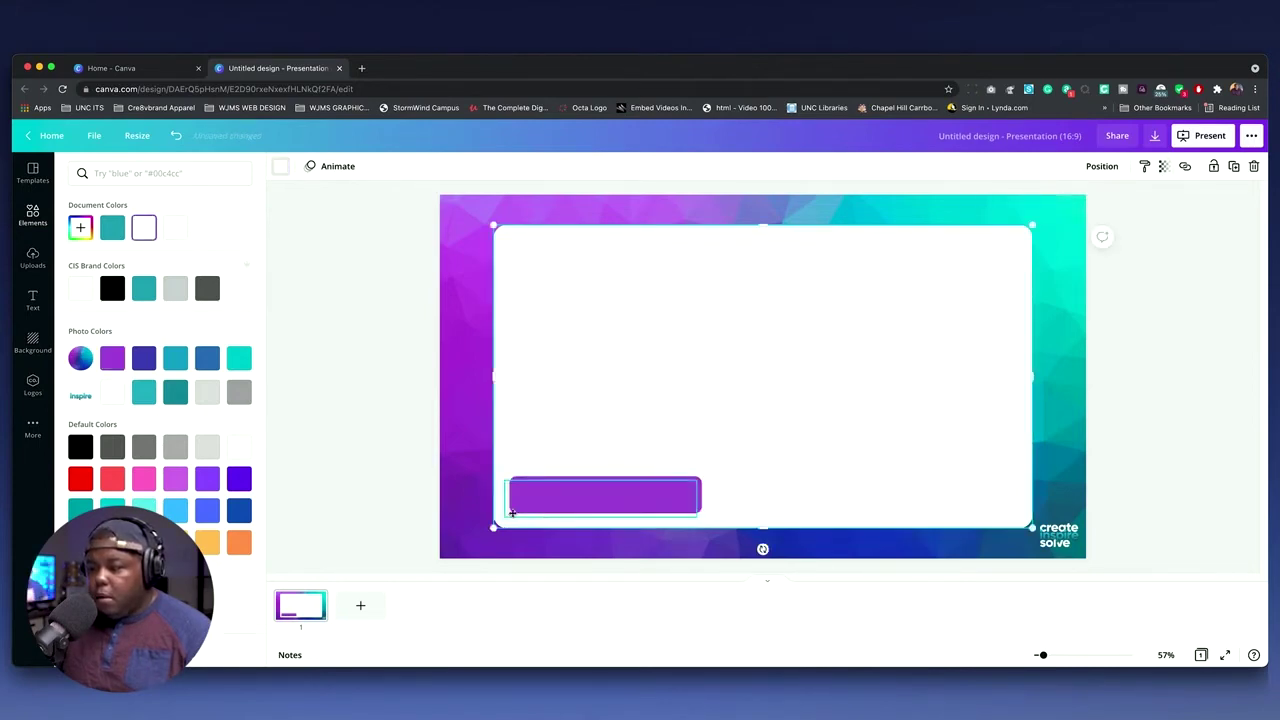
click(507, 515)
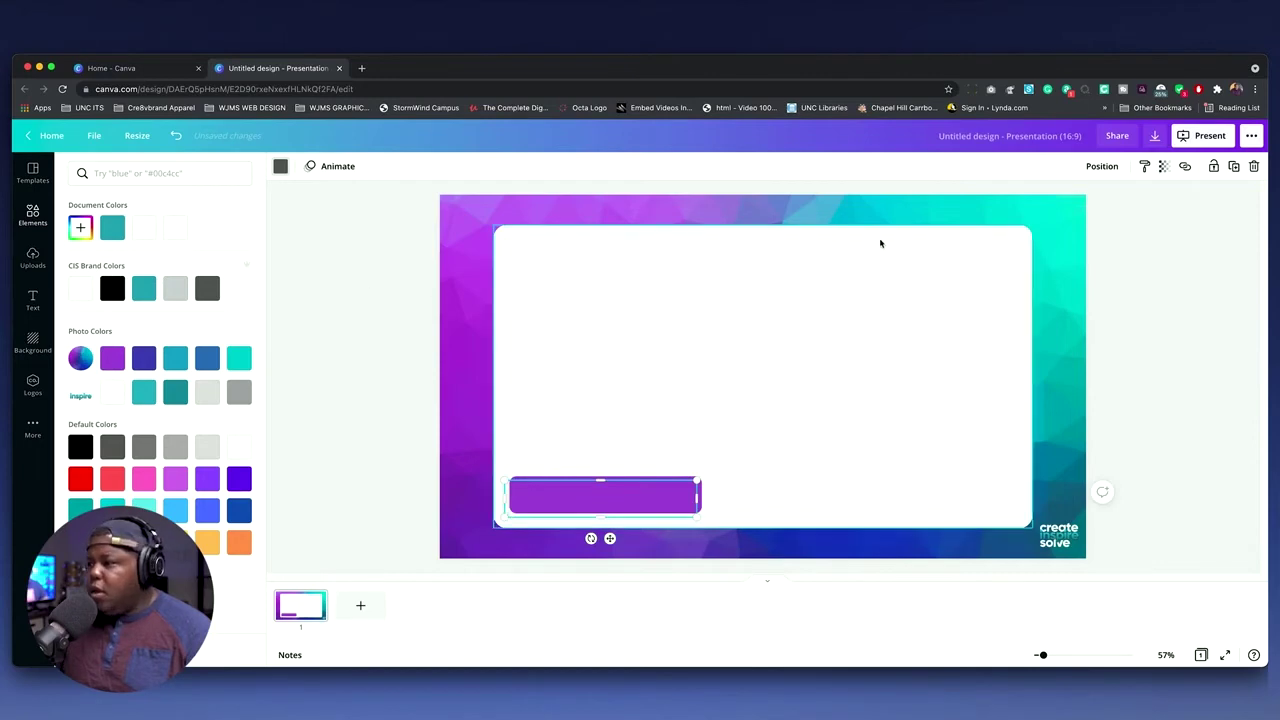
click(1163, 166)
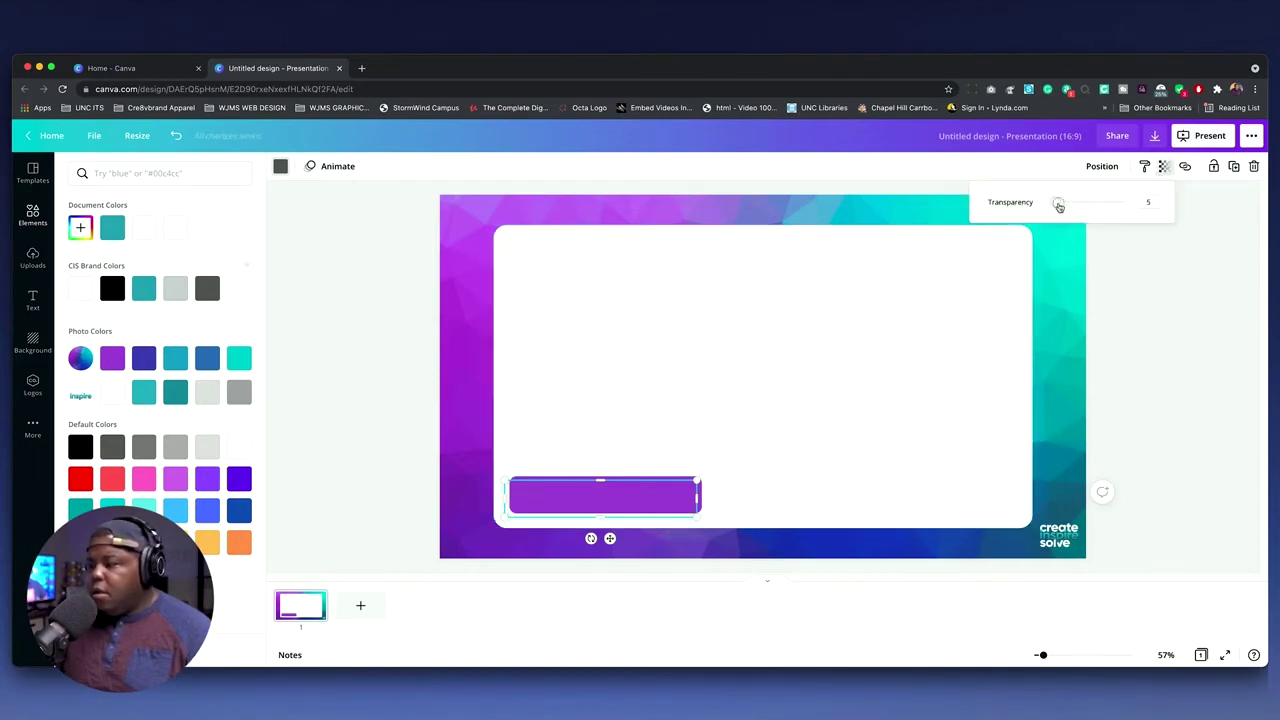
drag(1054, 203, 1067, 206)
click(112, 288)
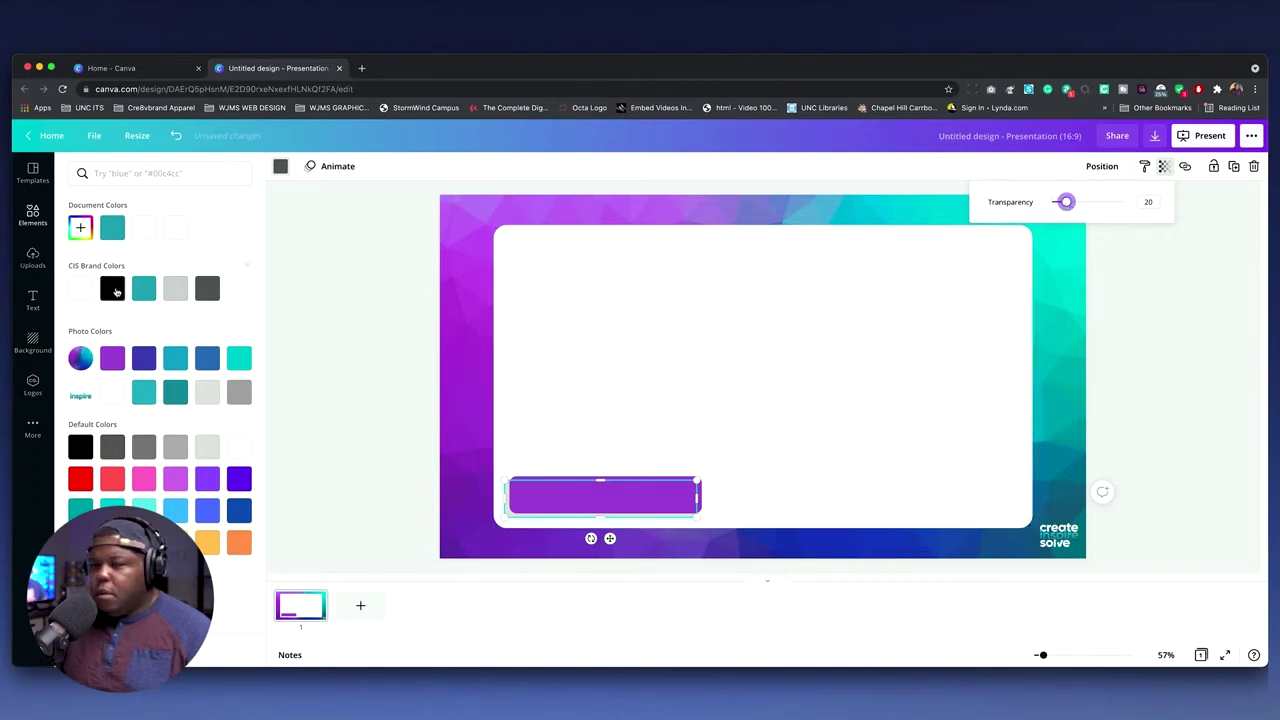
click(542, 386)
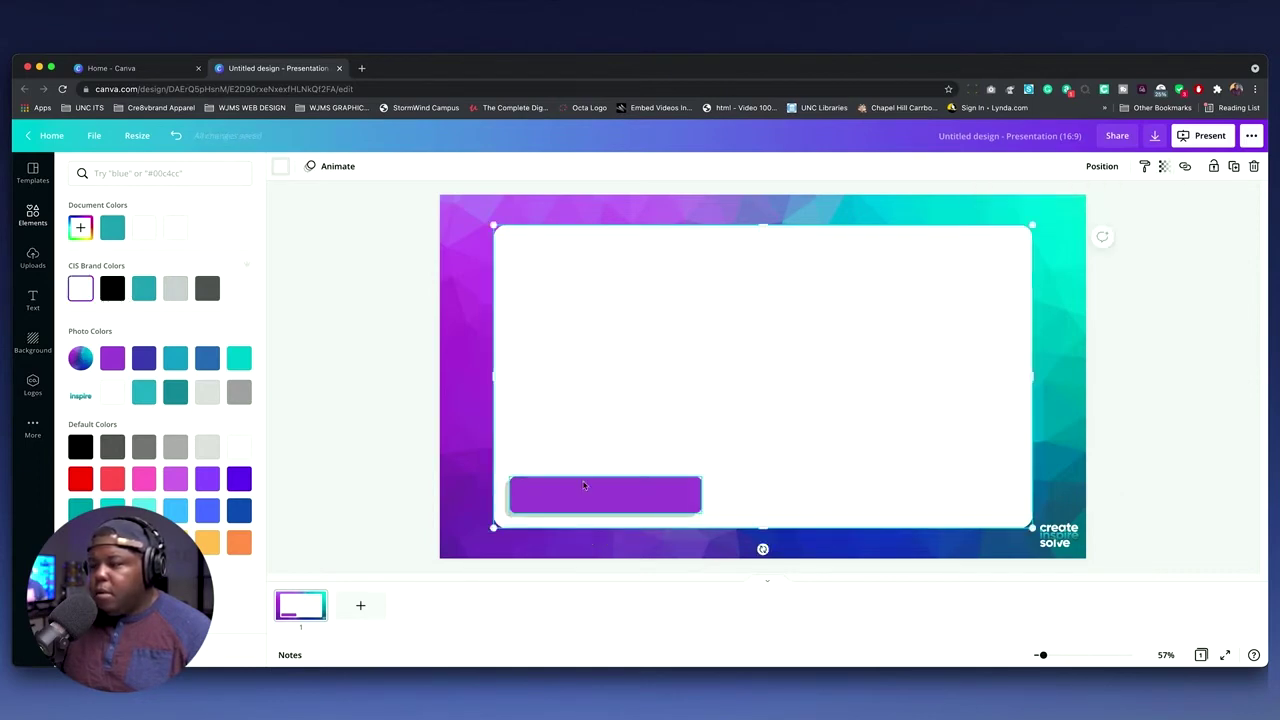
drag(580, 491, 579, 487)
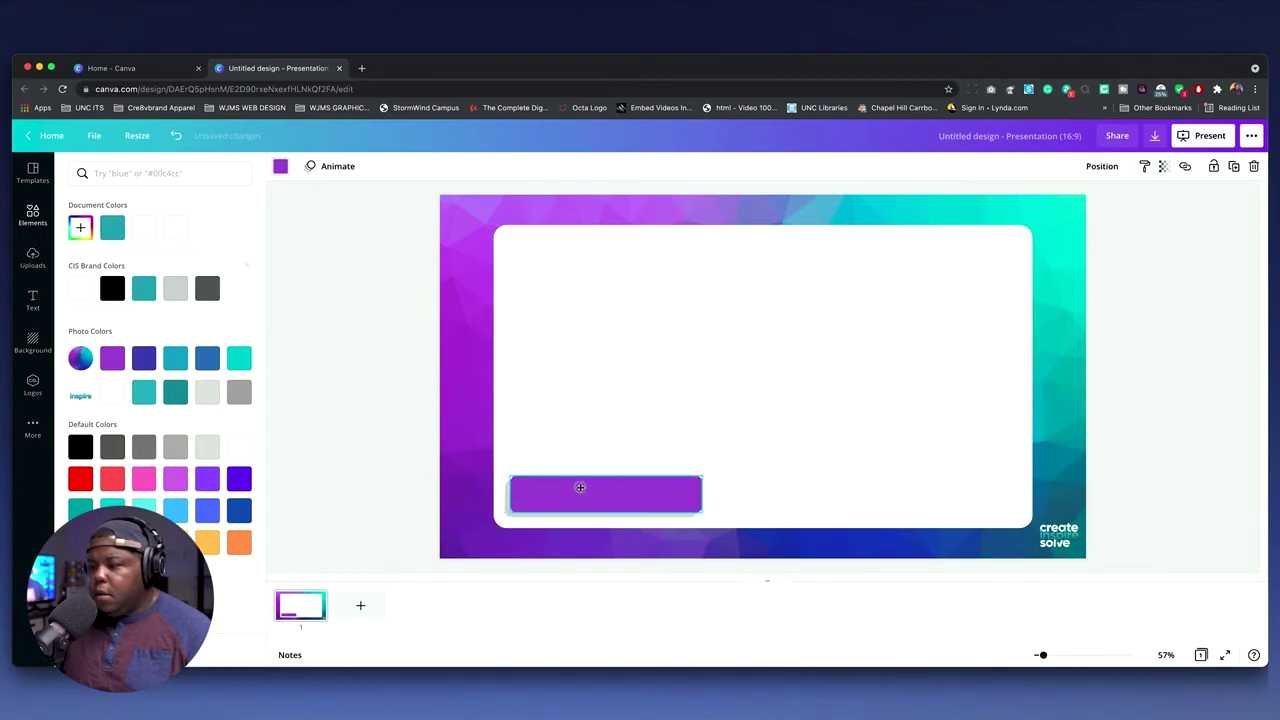
click(570, 400)
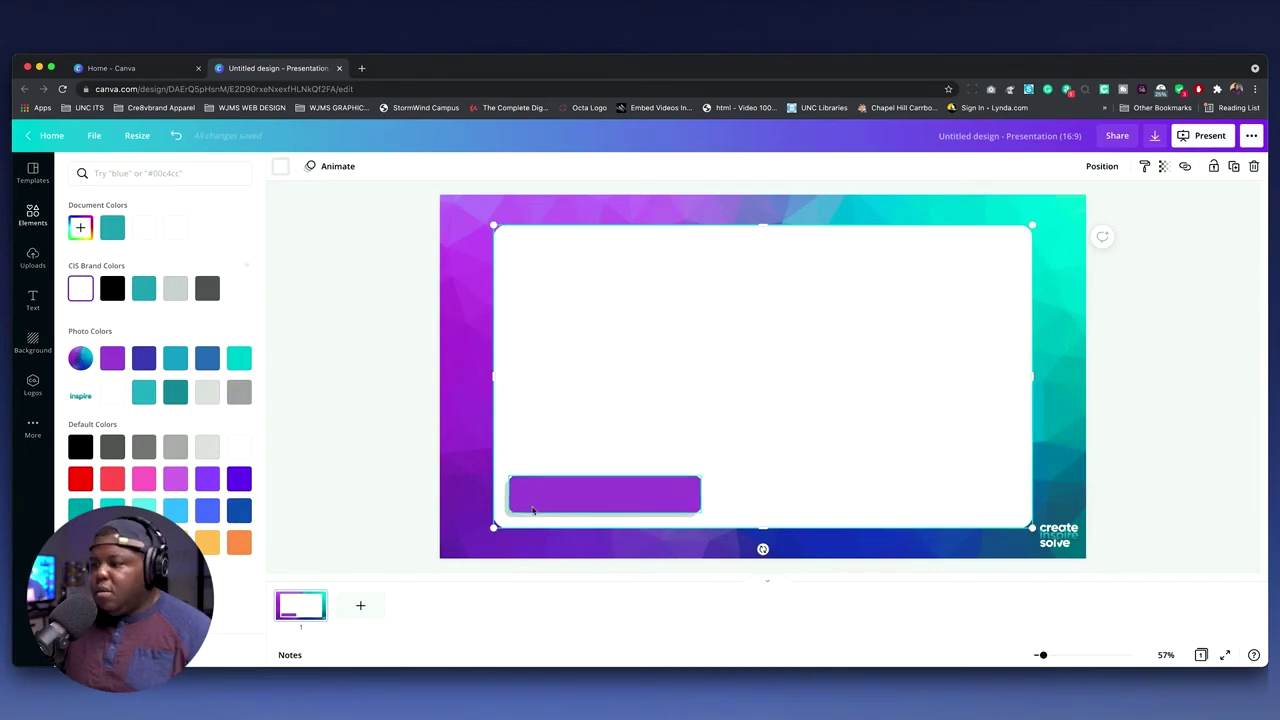
Set the bottom-left purple bar's transparency to about 10.
click(508, 517)
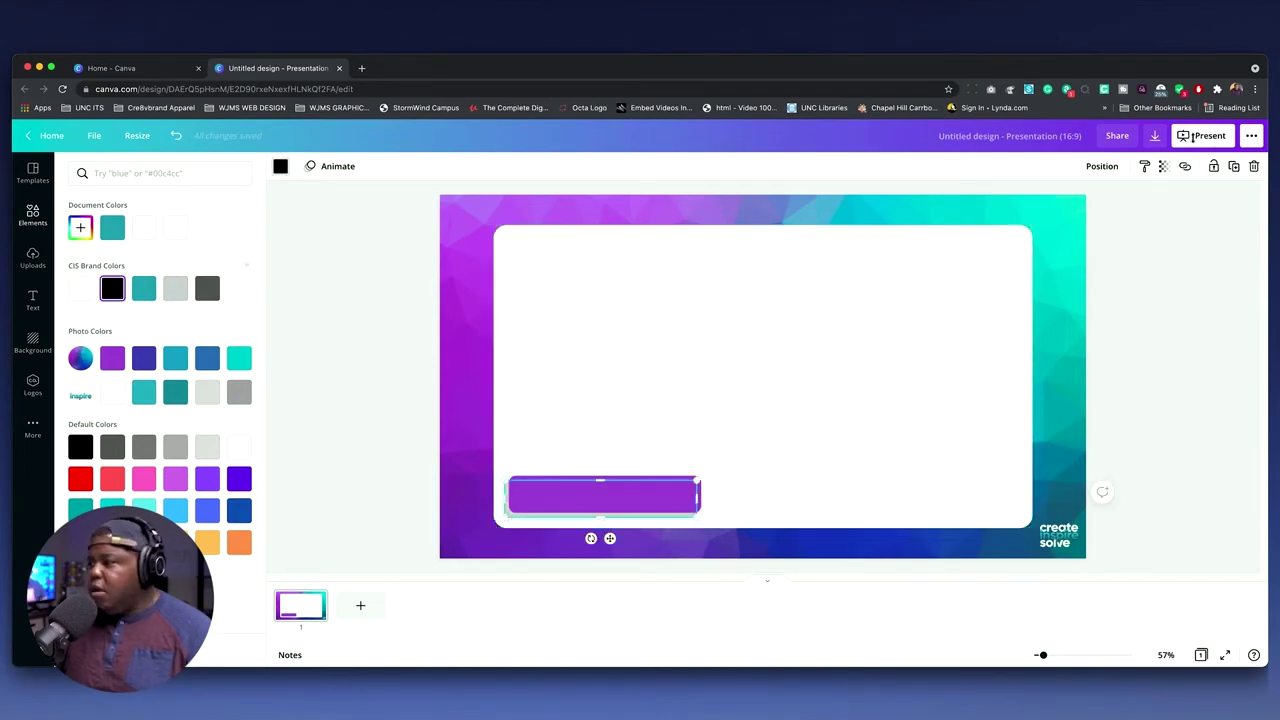
click(1164, 168)
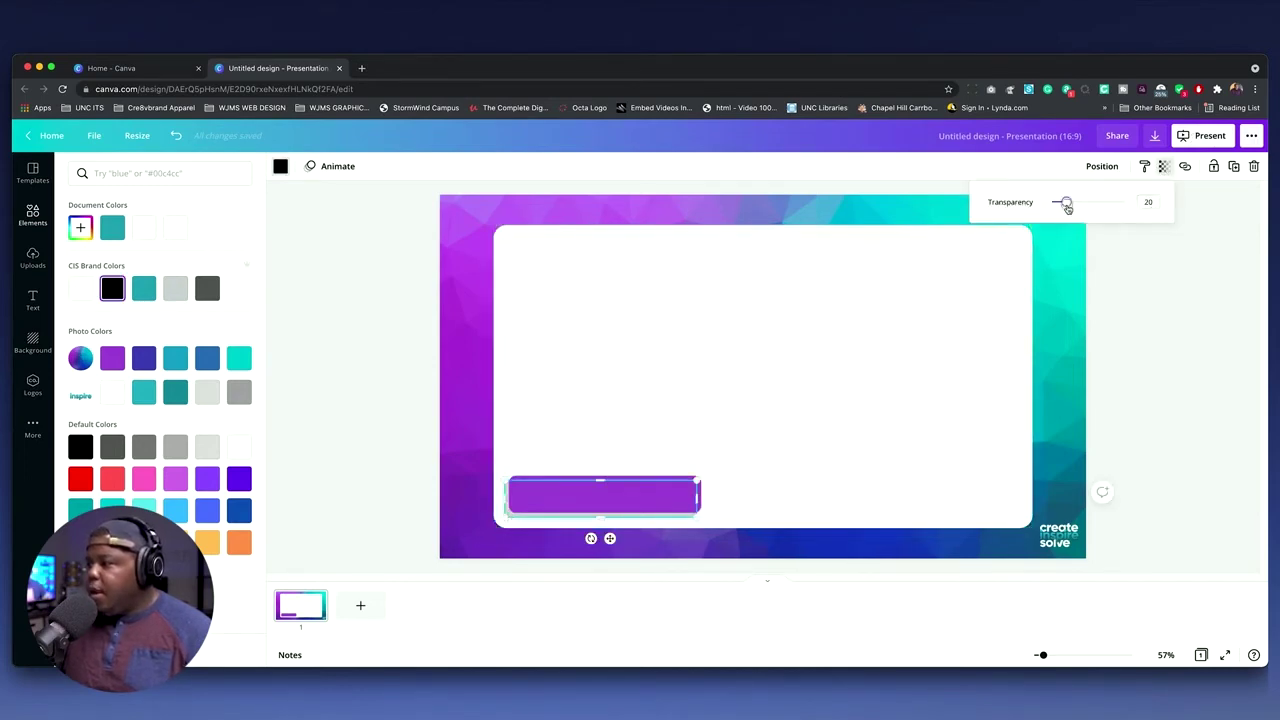
drag(1074, 212, 1060, 206)
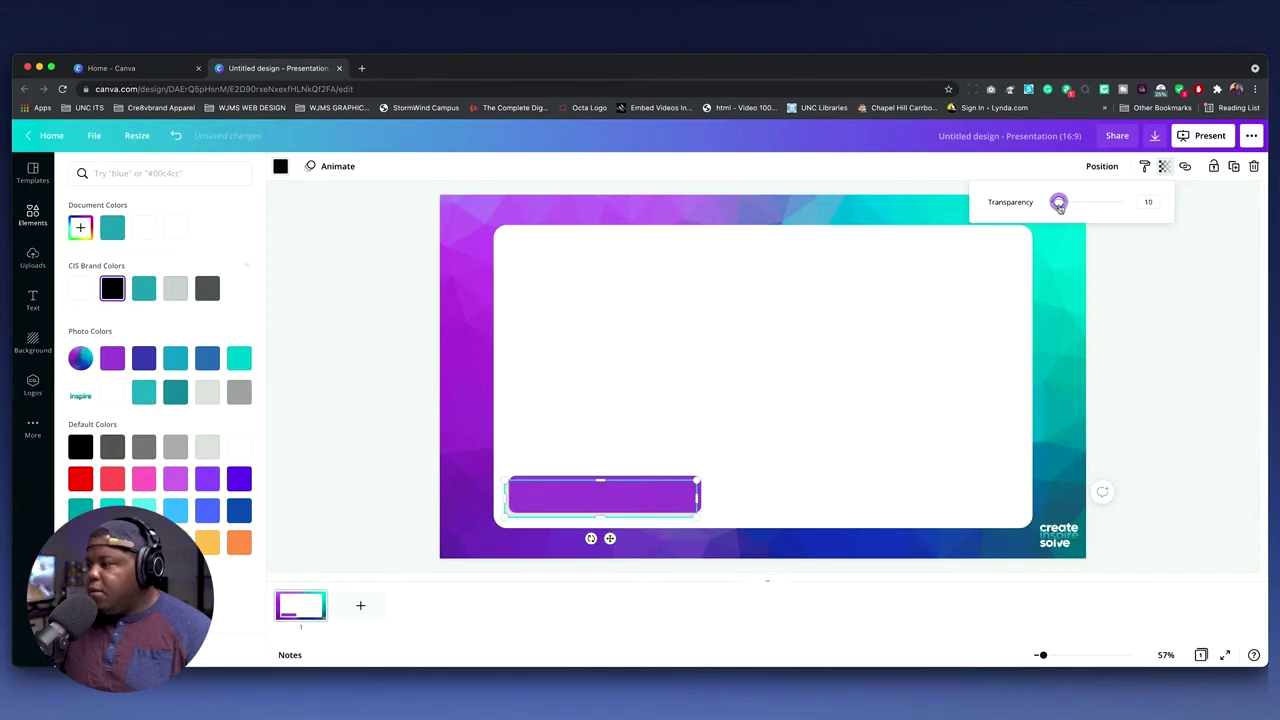
click(663, 363)
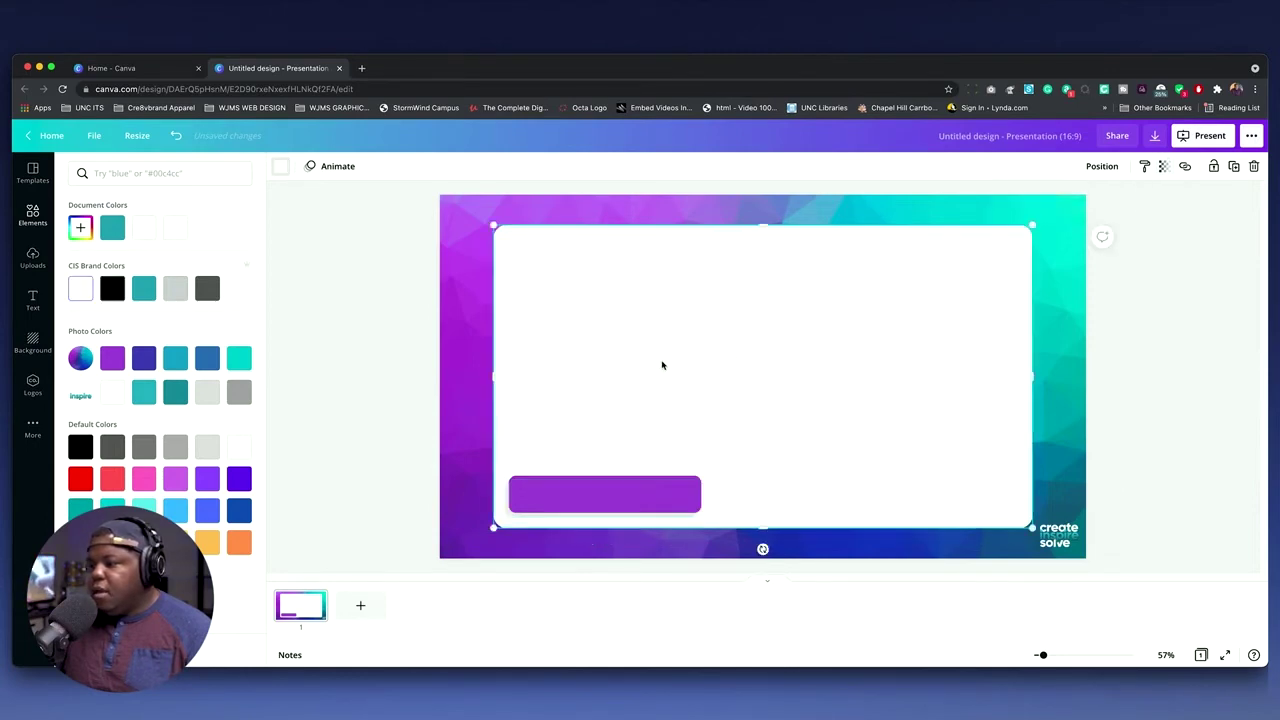
click(673, 493)
click(32, 298)
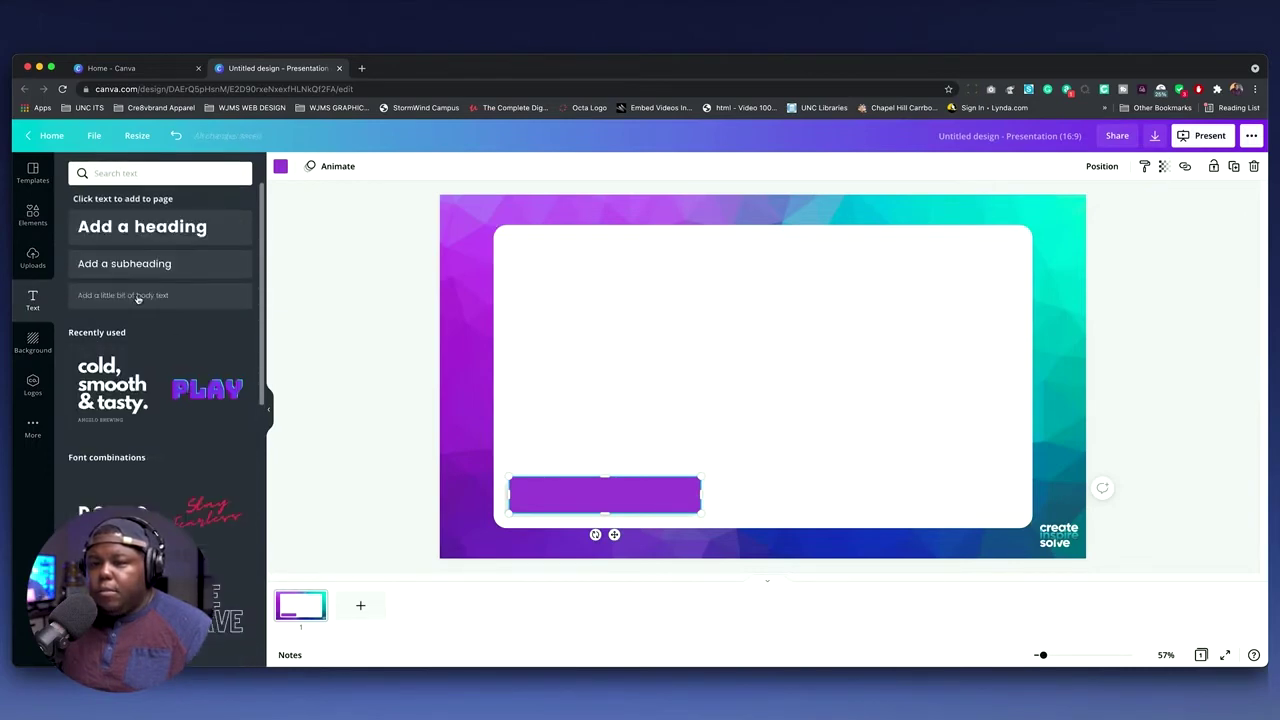
Add a heading with the presenter's name below the purple bar and select its text.
click(131, 233)
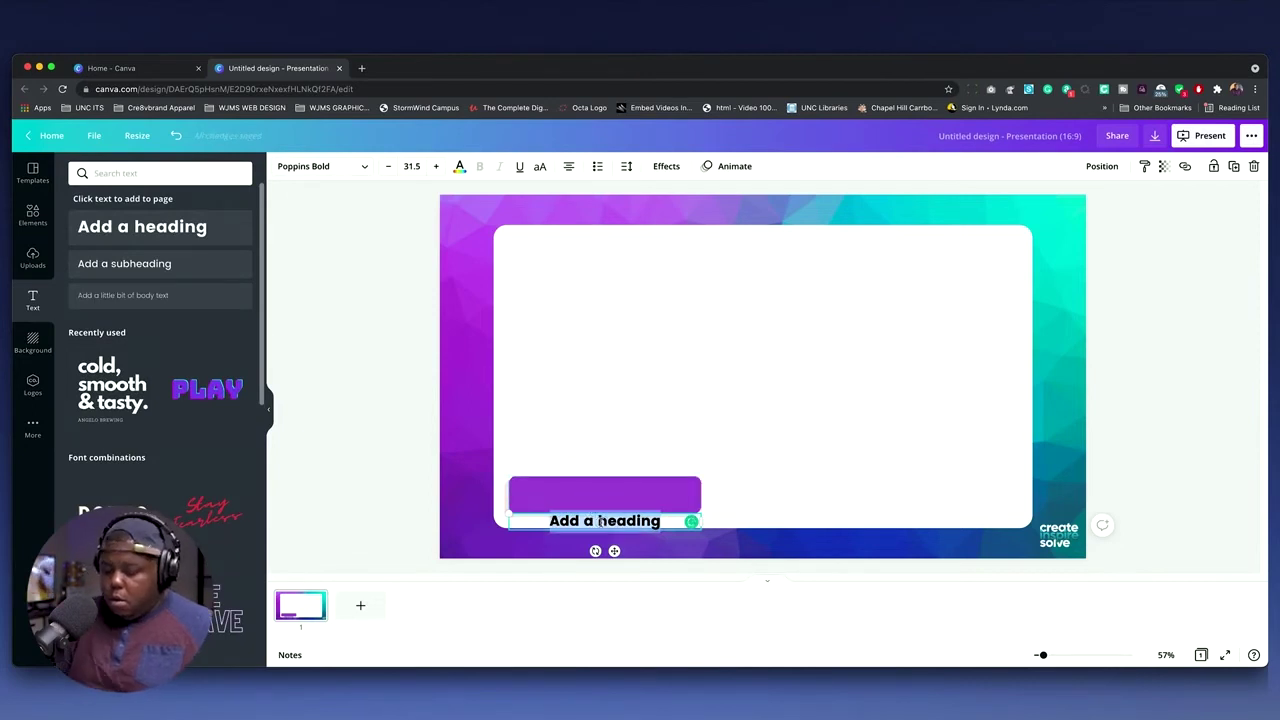
text(walter jennette)
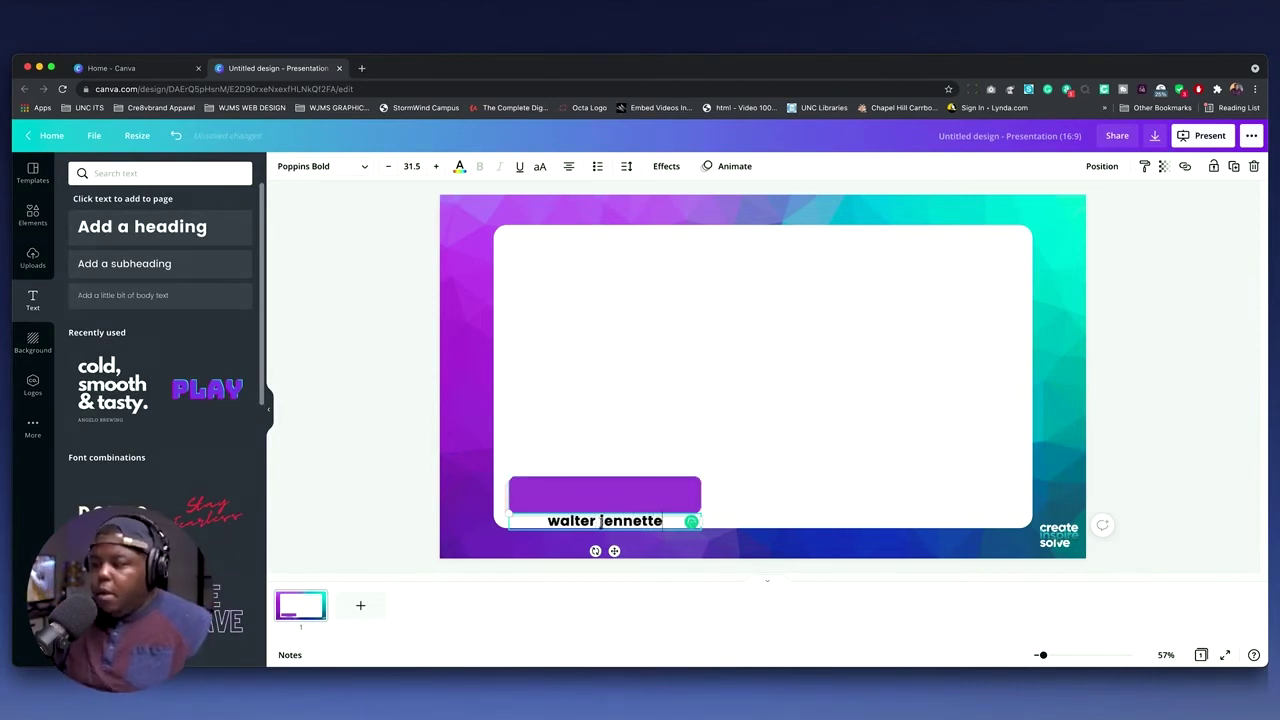
triple_click(604, 521)
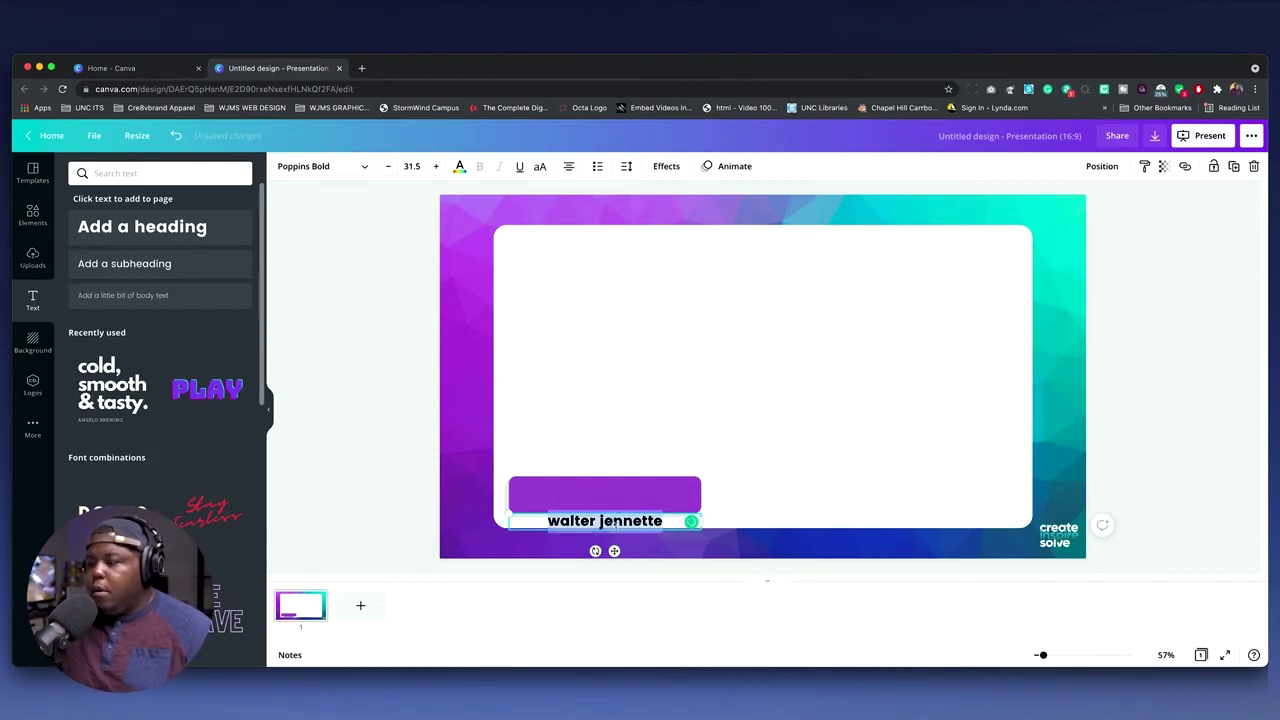
Set the name heading's letter spacing to -50.
click(659, 168)
click(626, 166)
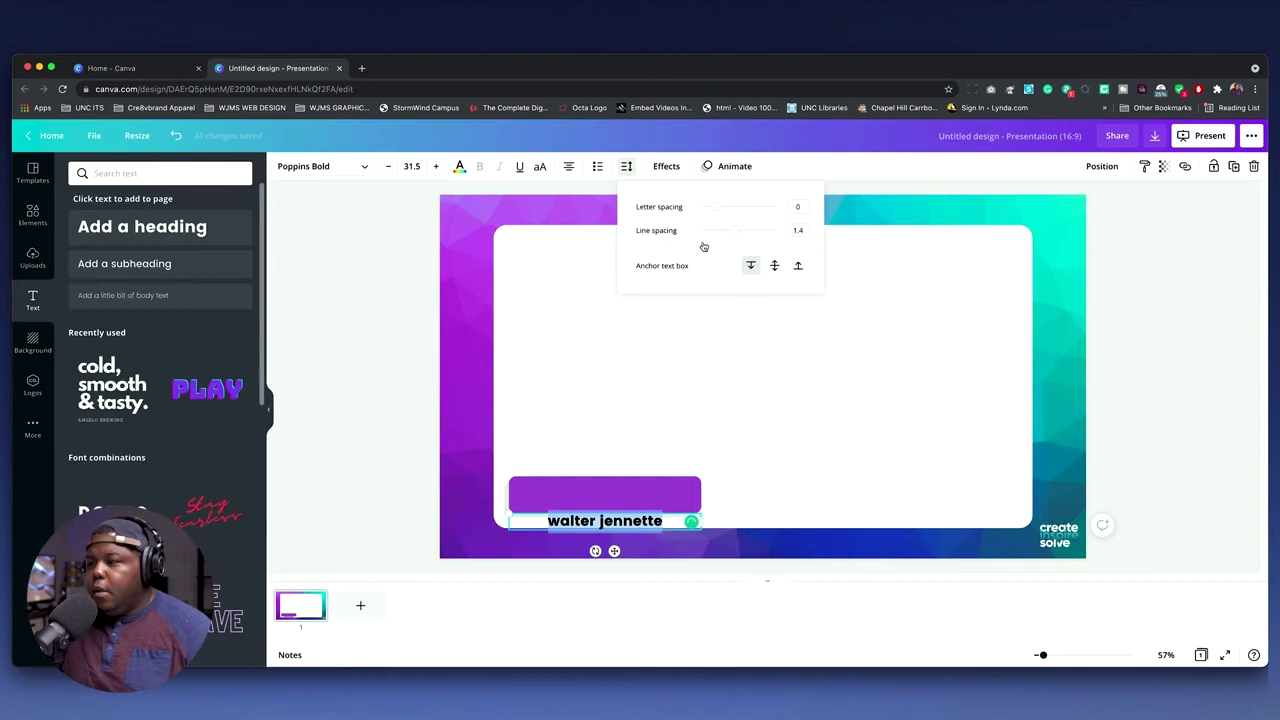
click(797, 206)
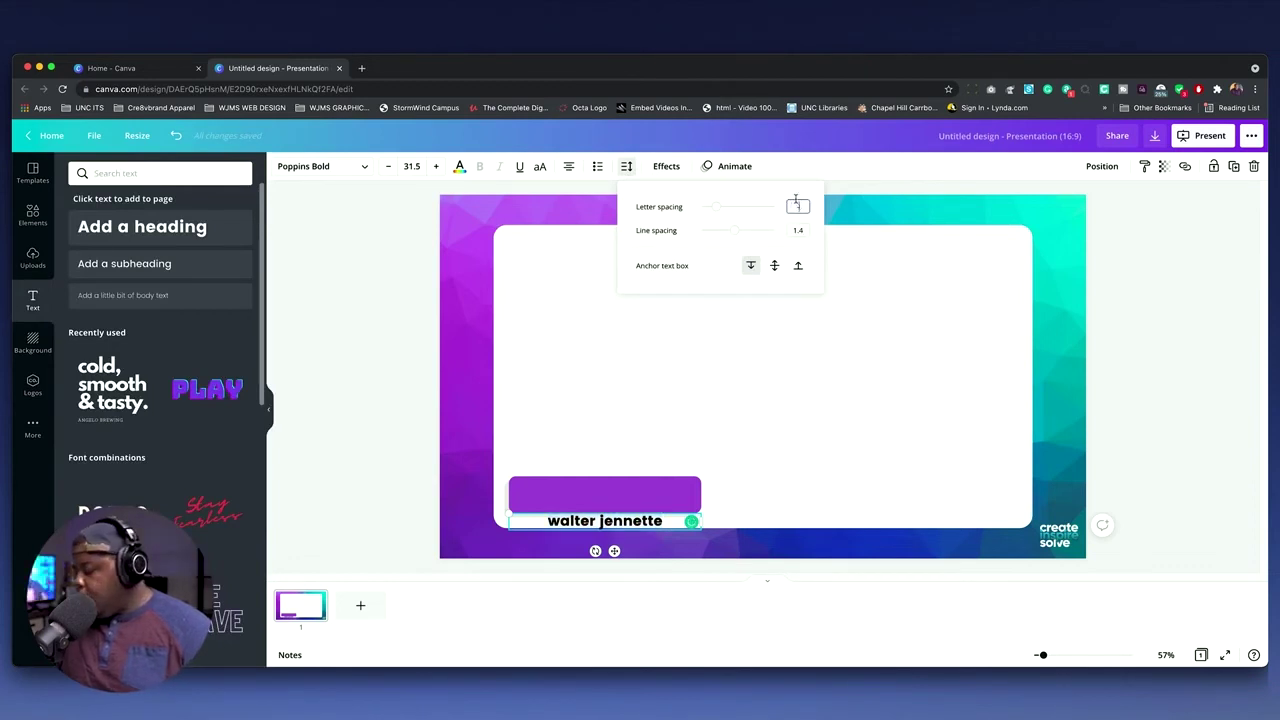
text(-50)
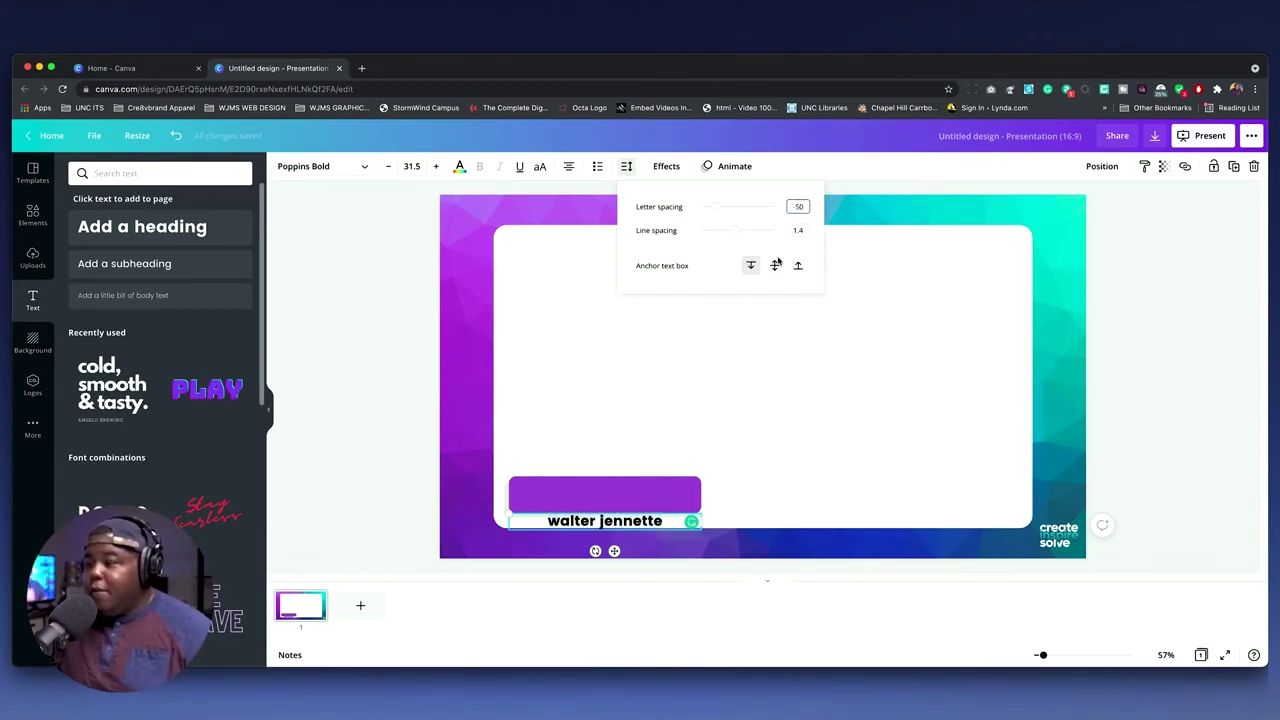
key(Return)
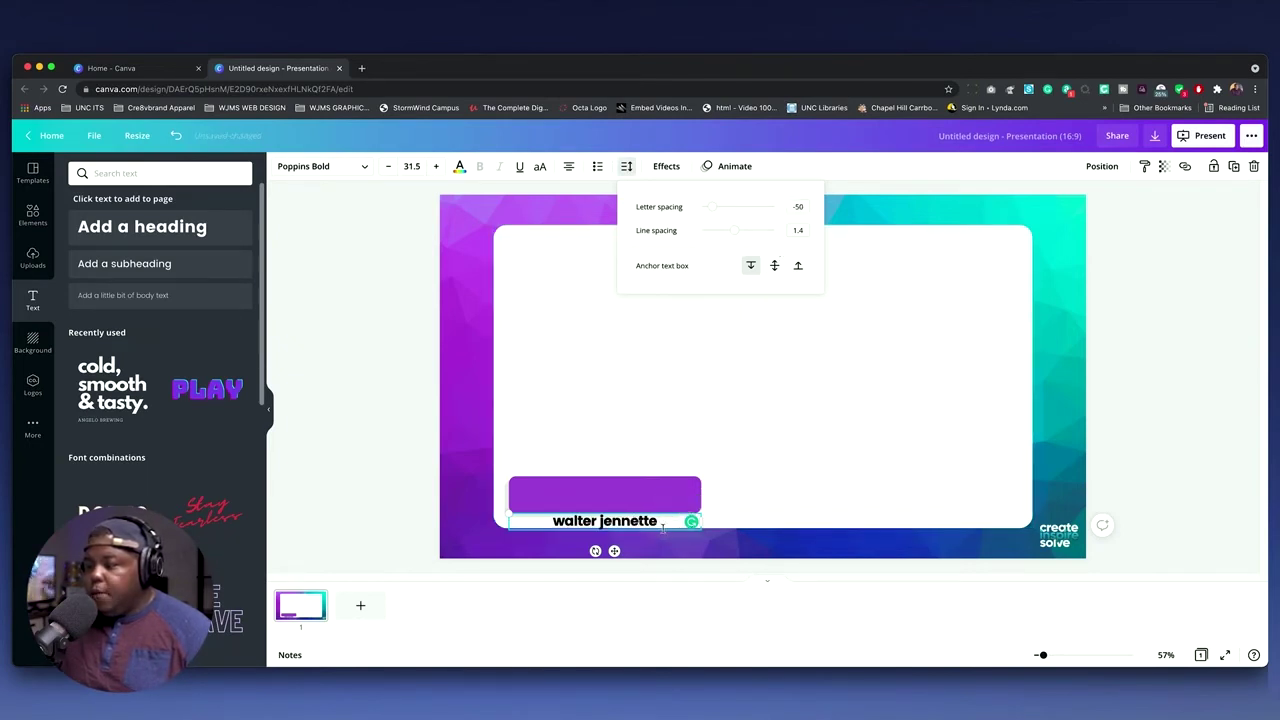
Move the name onto the purple bar, colour it white and enlarge it to 37.5.
drag(662, 530, 657, 505)
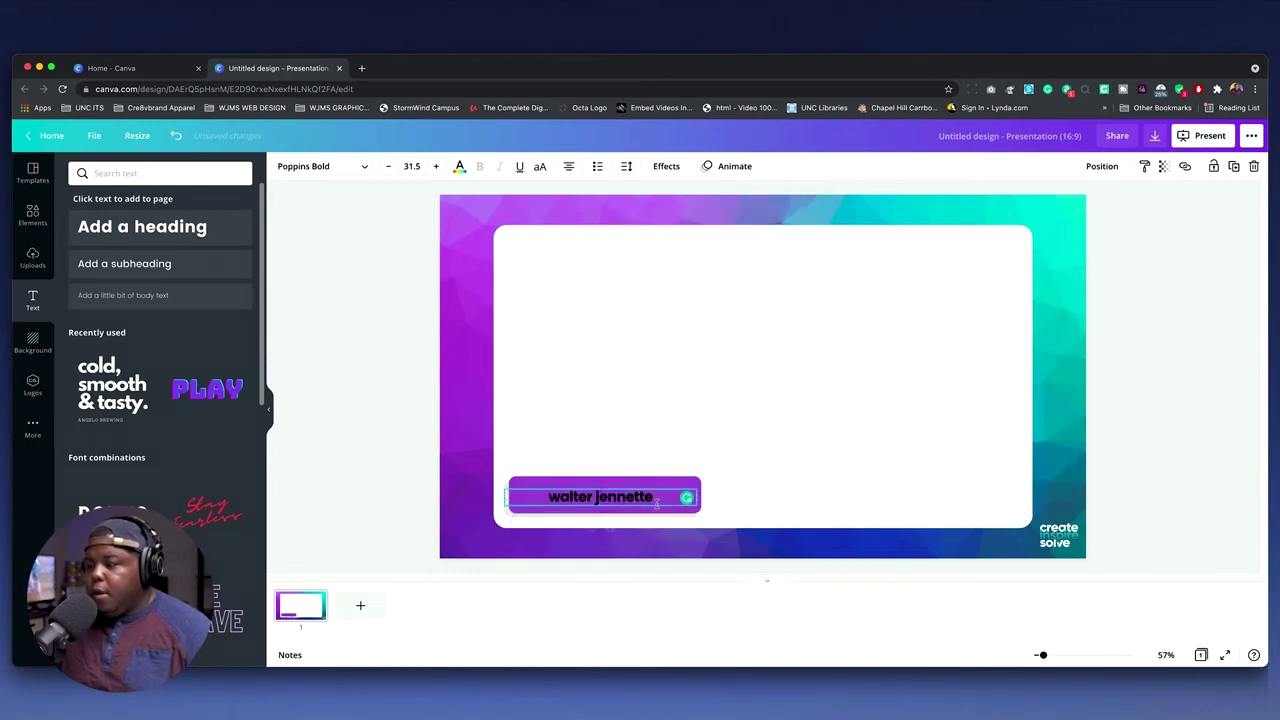
click(461, 166)
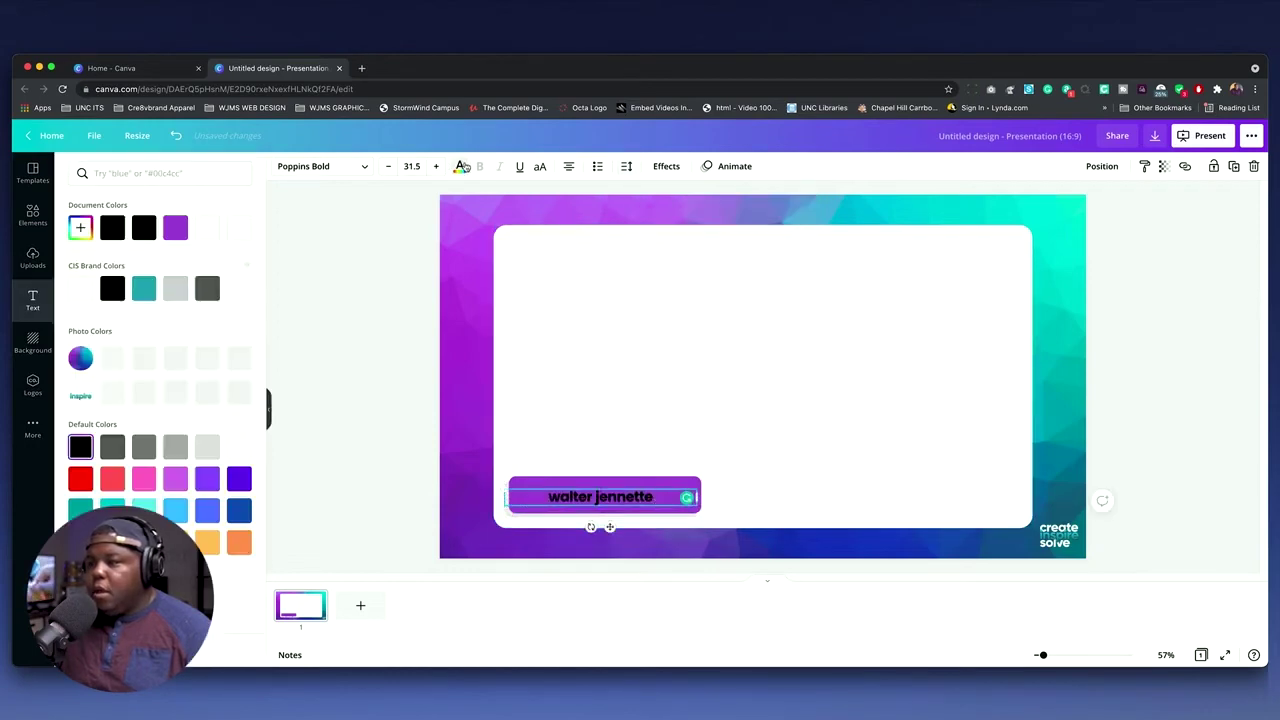
click(82, 289)
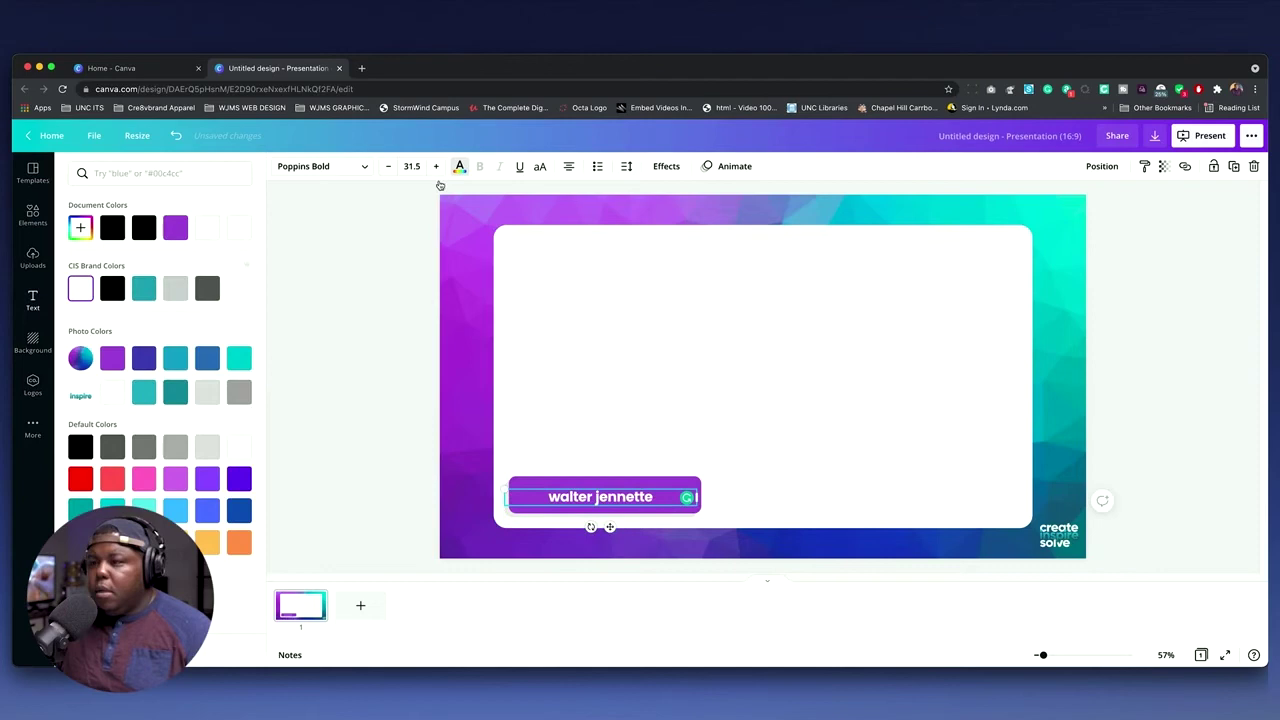
click(435, 168)
click(435, 168)
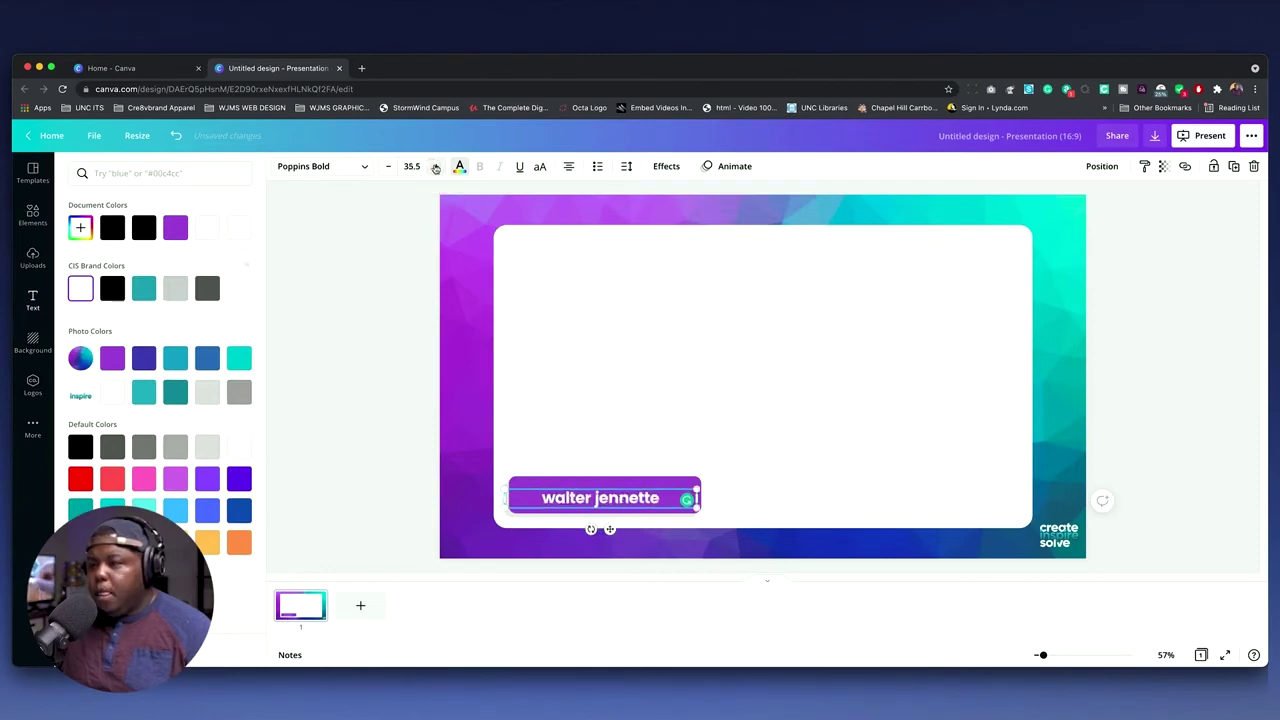
click(435, 168)
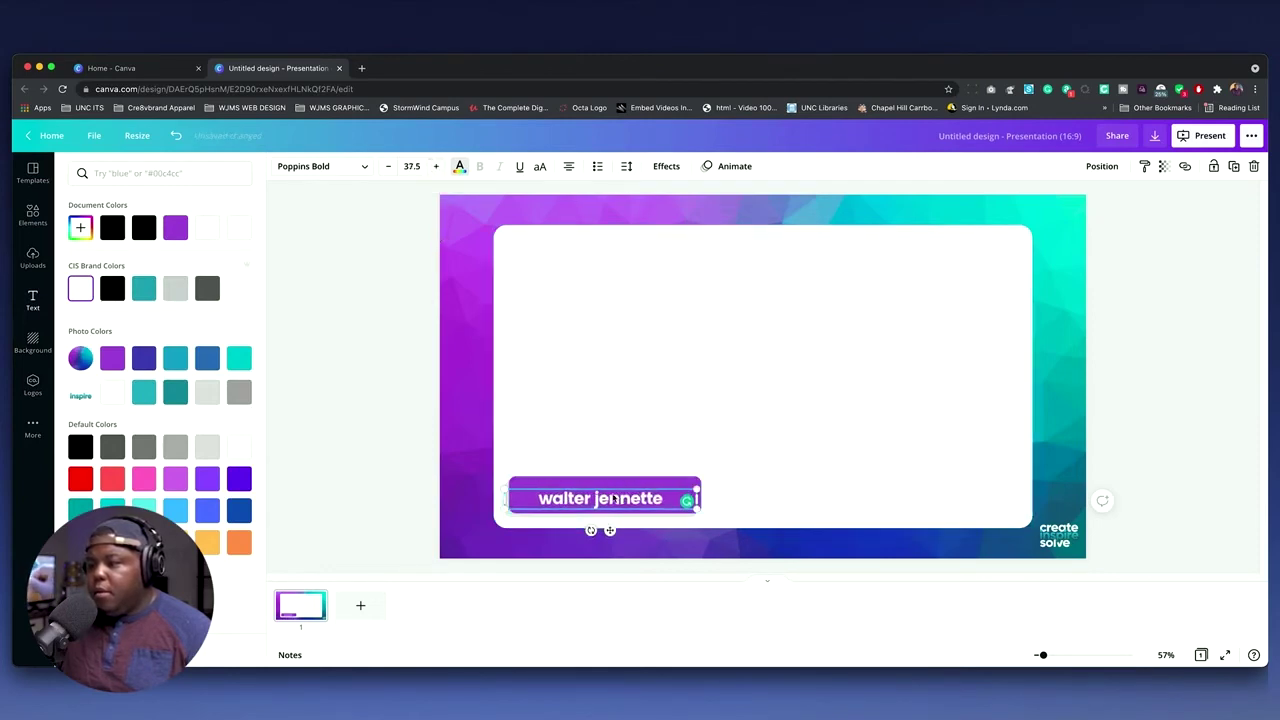
drag(610, 530, 635, 522)
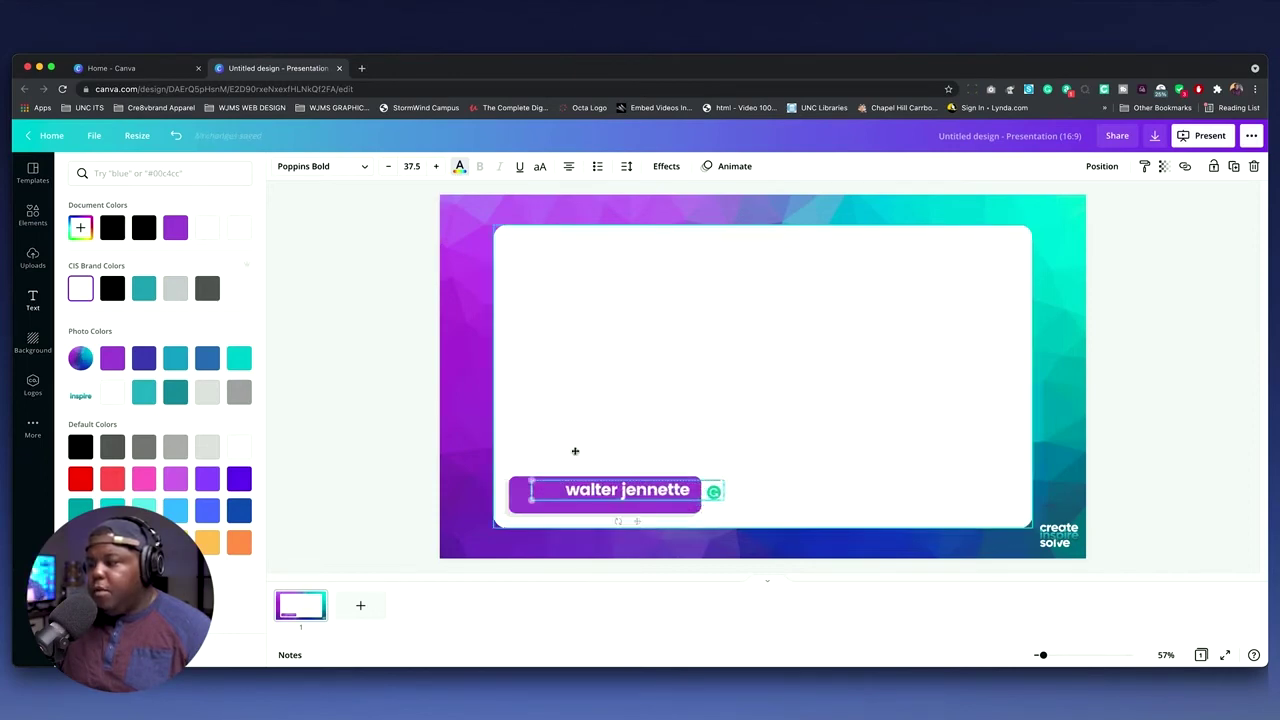
Add a small size-12 Poppins Light body-text line with the social handle beneath the name.
click(35, 296)
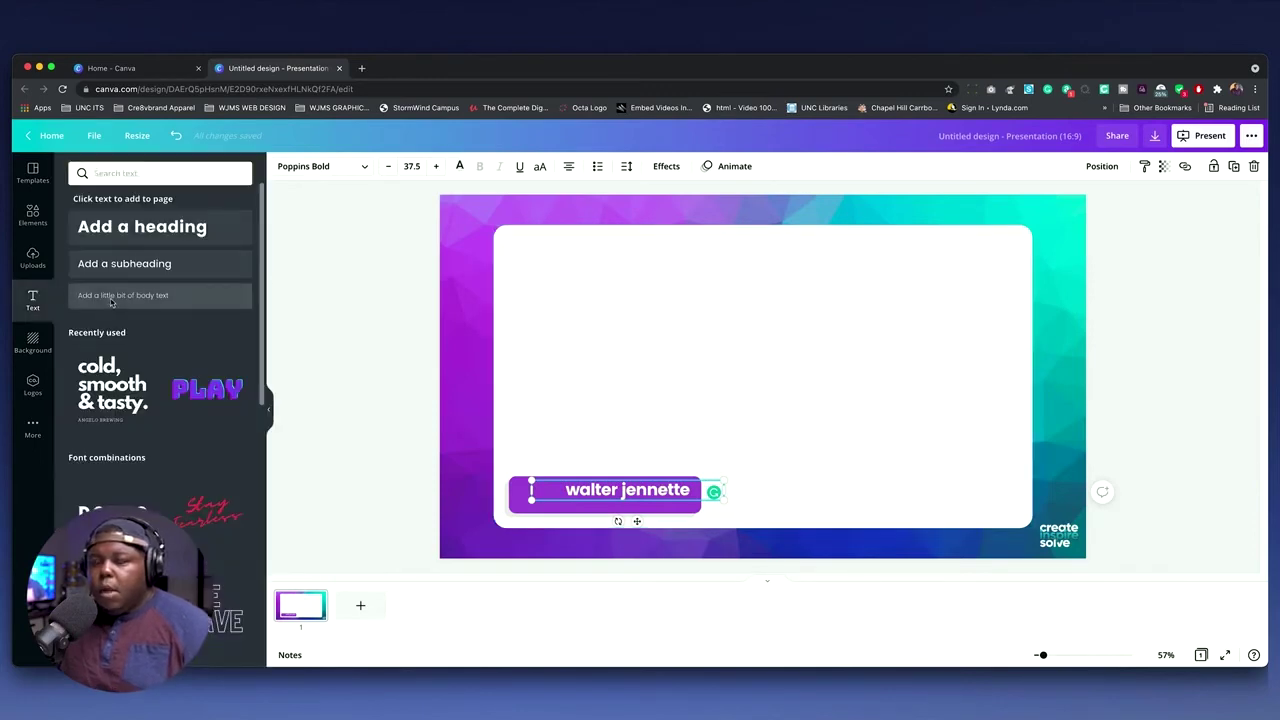
click(113, 297)
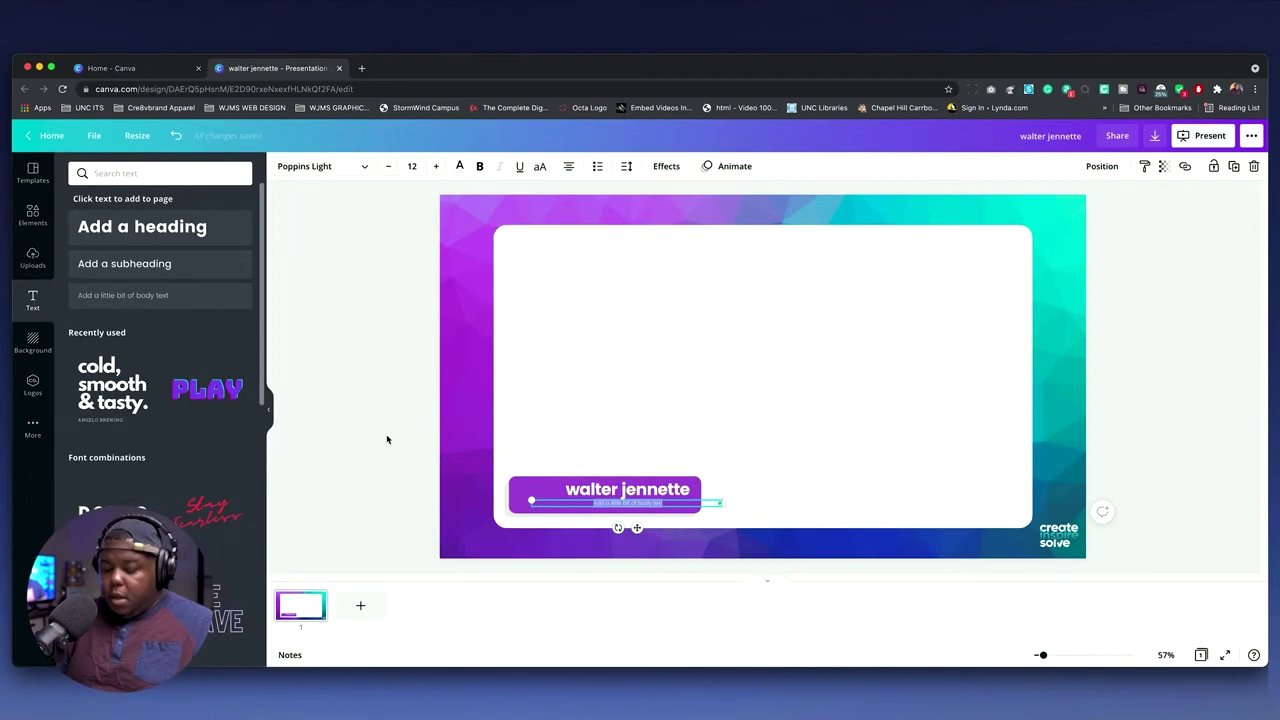
text(Own)
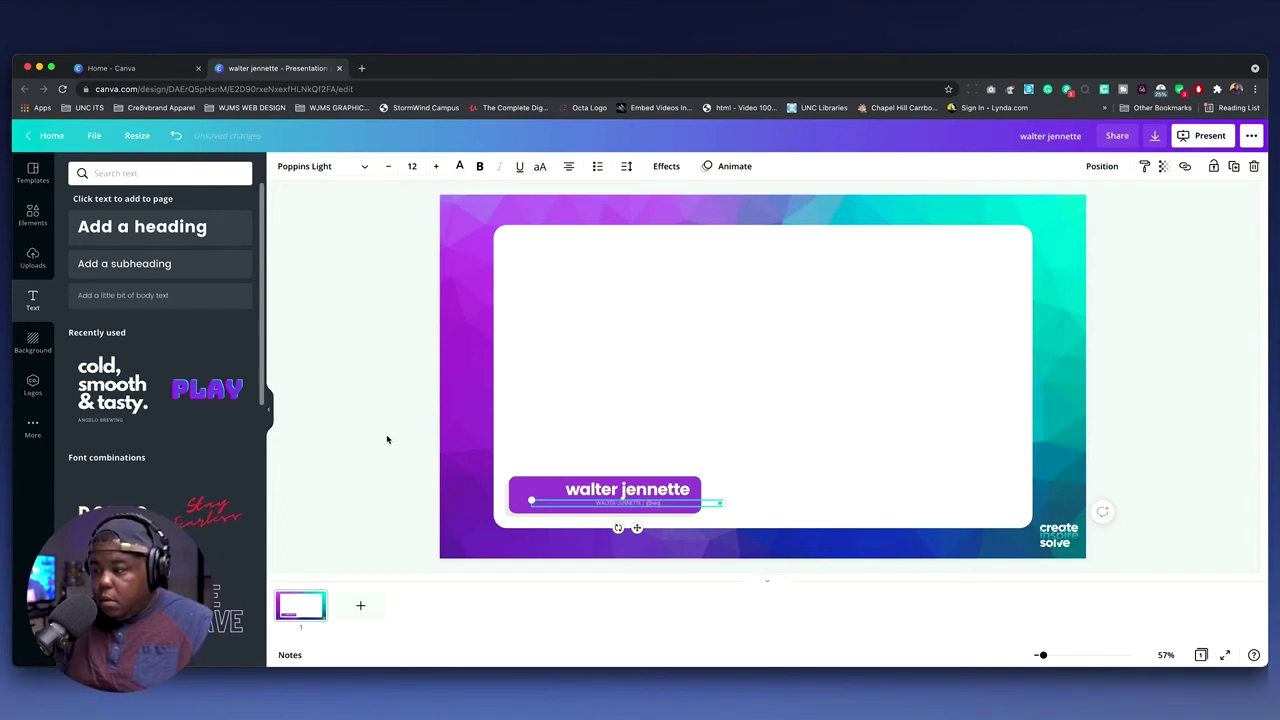
text(tte)
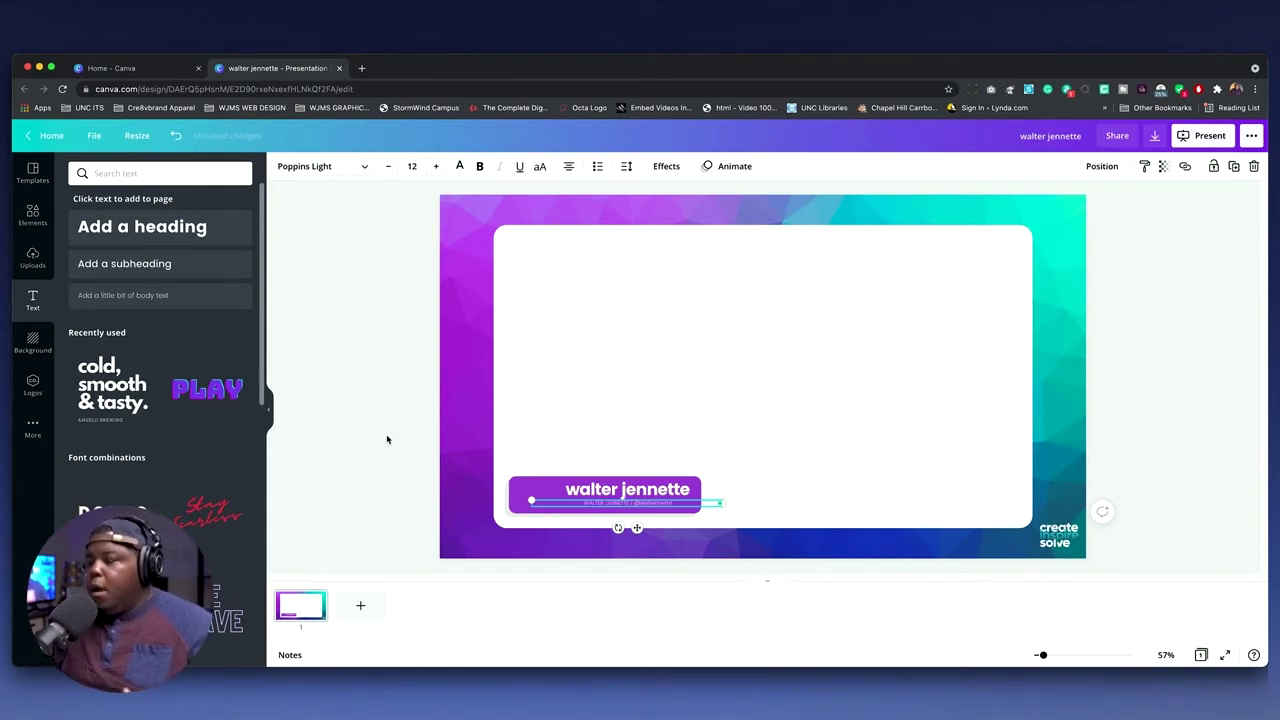
click(603, 432)
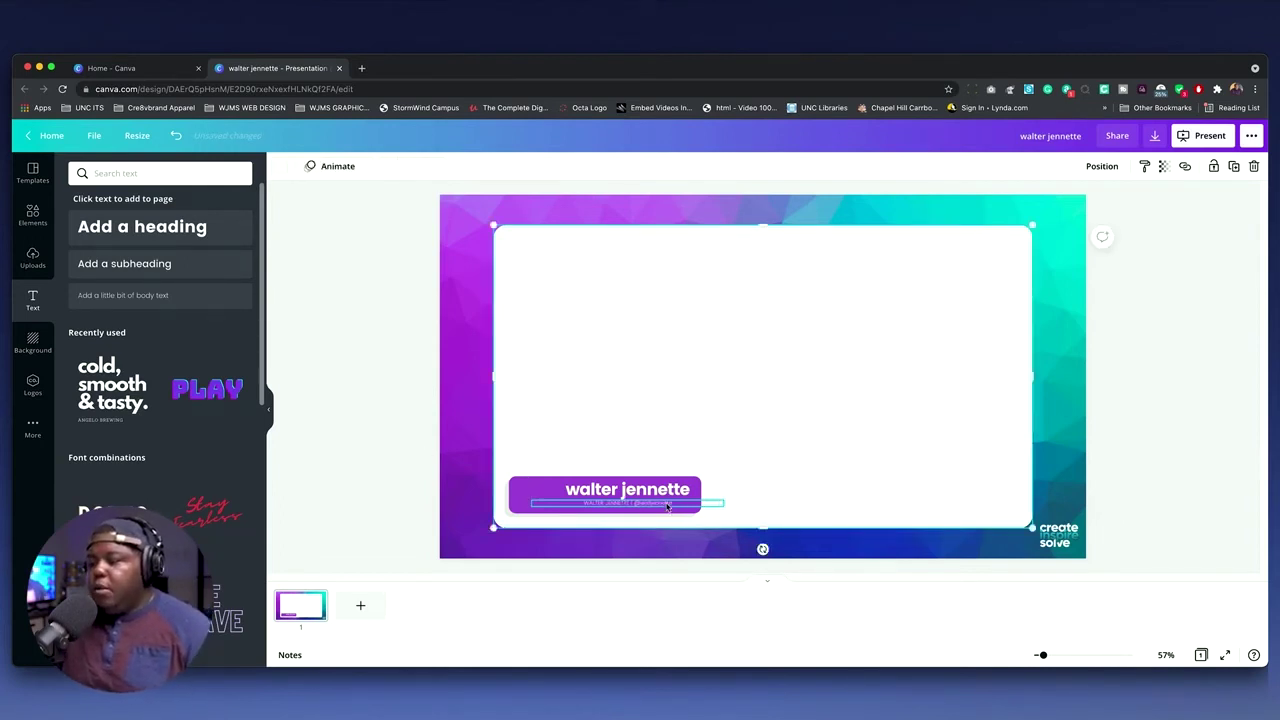
click(715, 500)
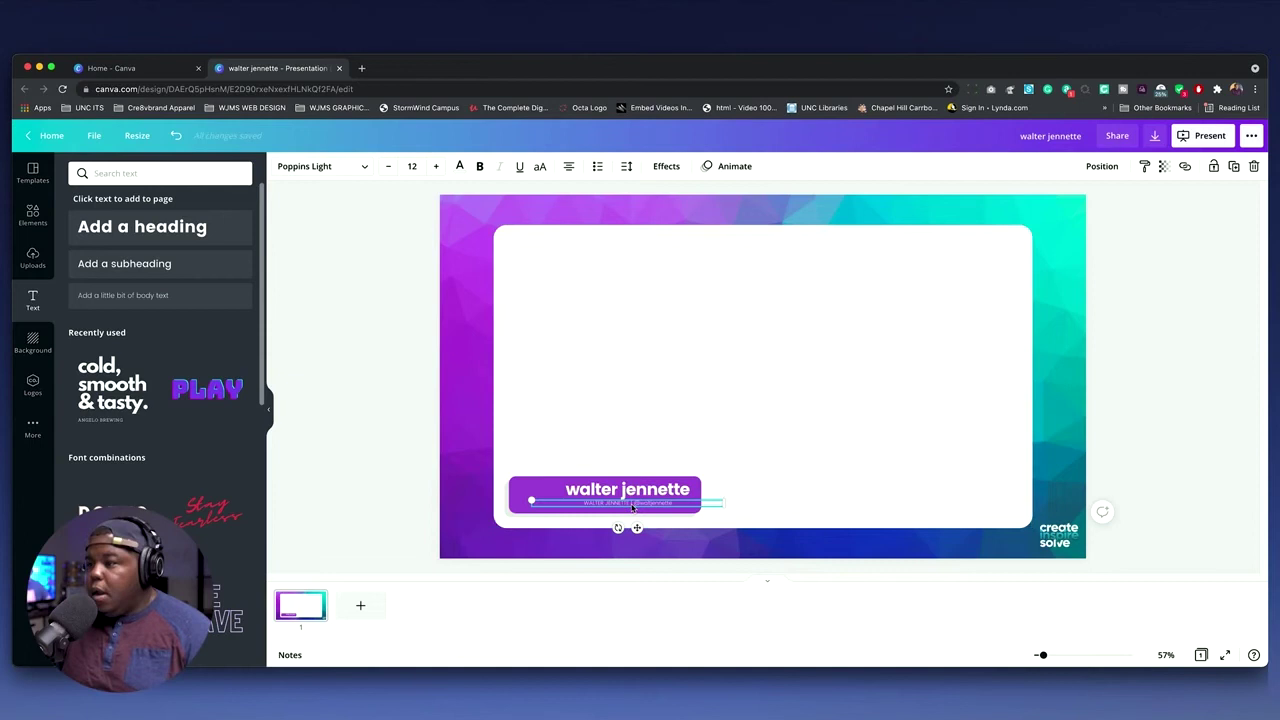
Widen the subtitle's letter spacing to about 200 and centre it within the purple name bar.
click(625, 172)
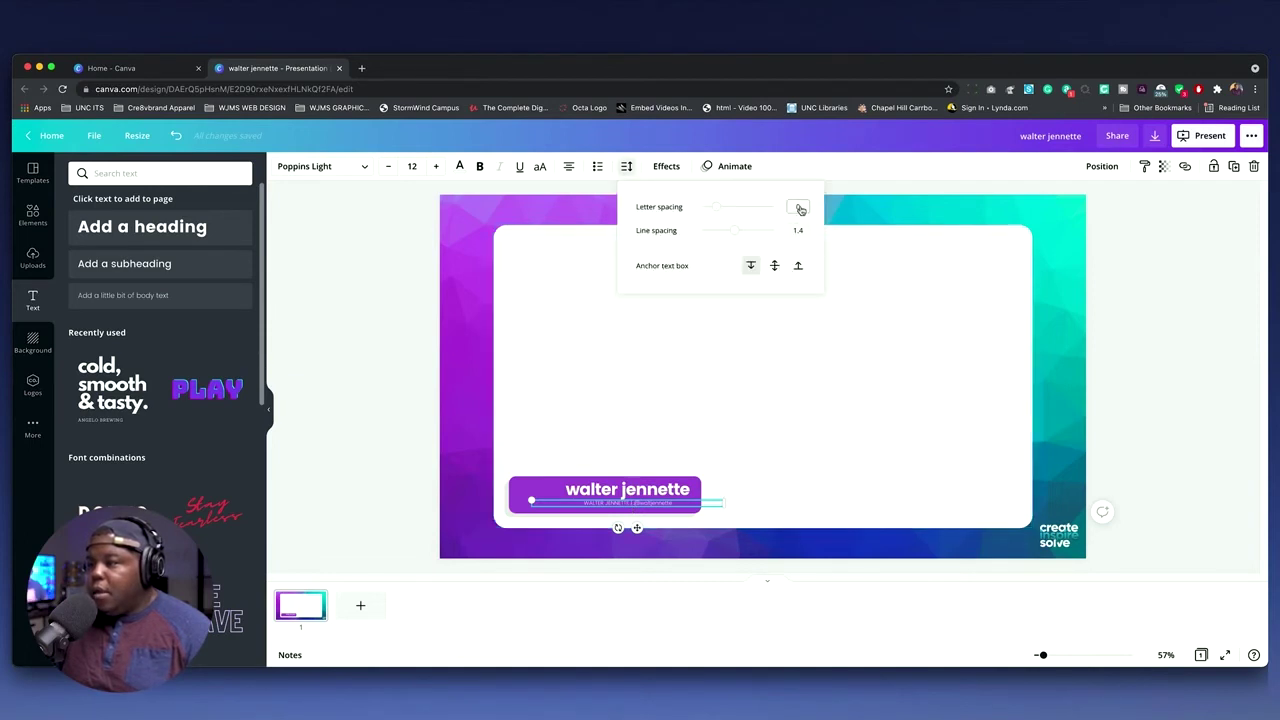
drag(716, 208, 731, 213)
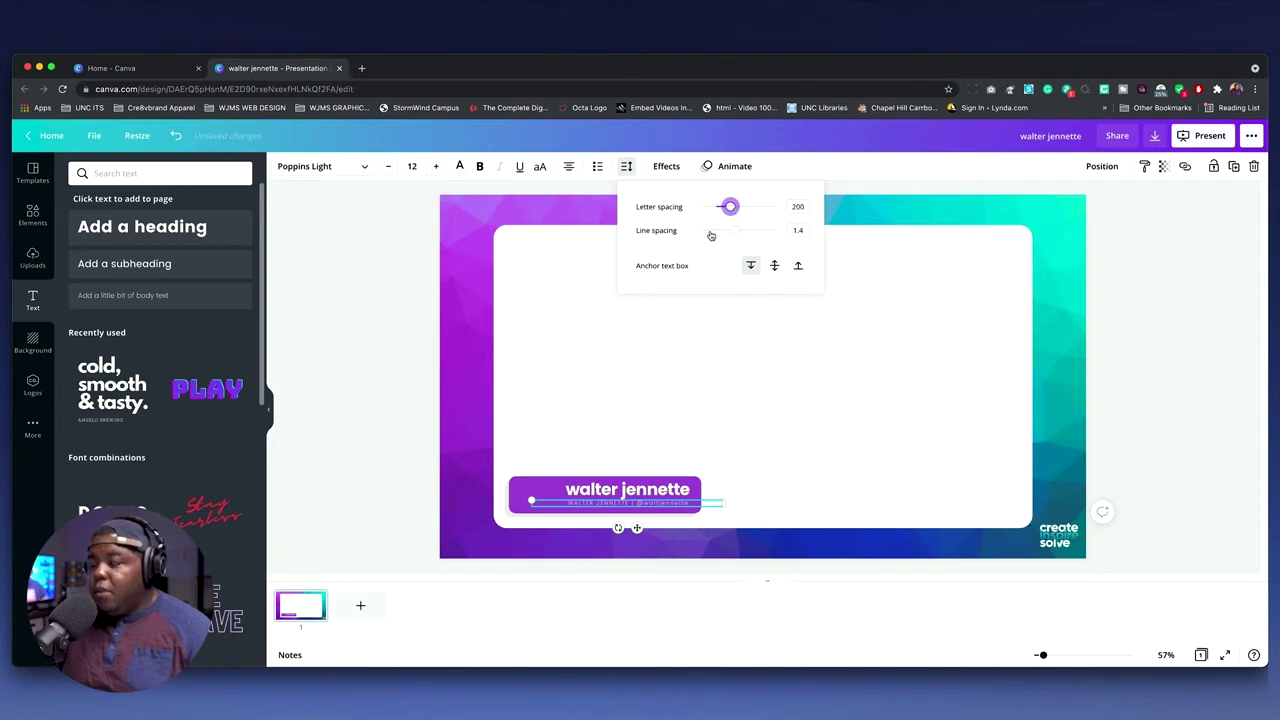
click(660, 508)
click(662, 508)
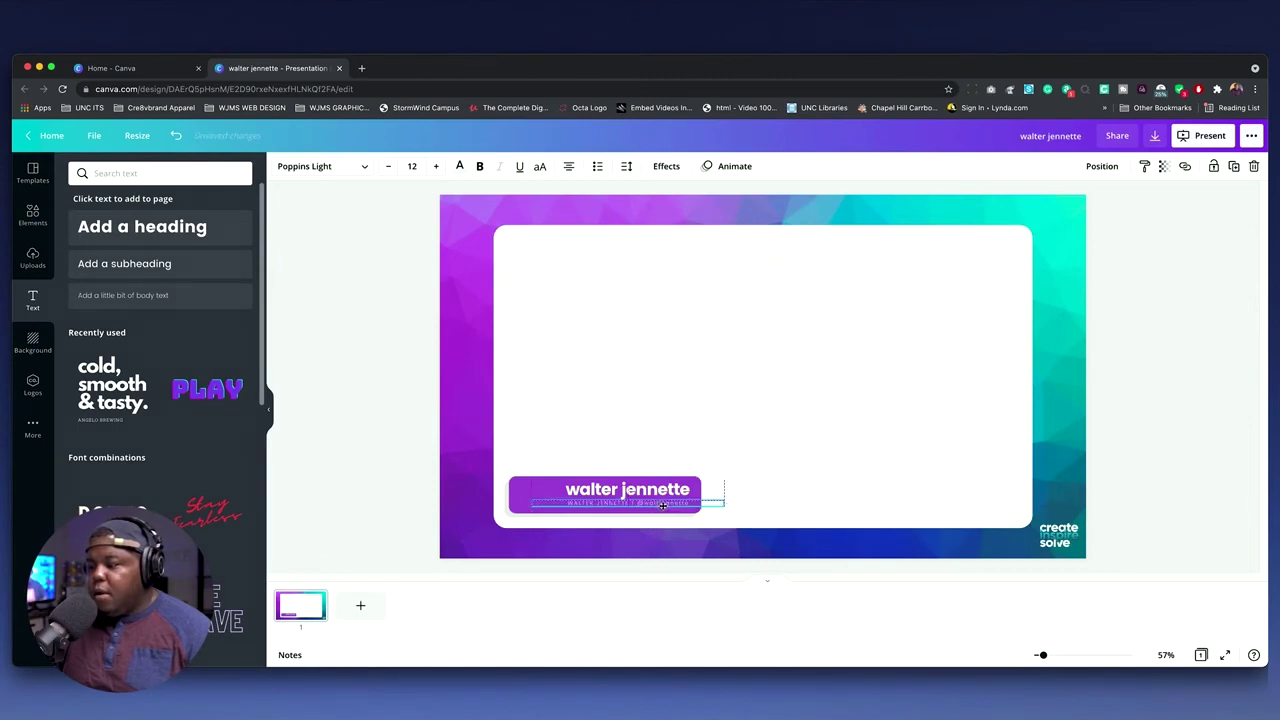
drag(662, 505, 664, 508)
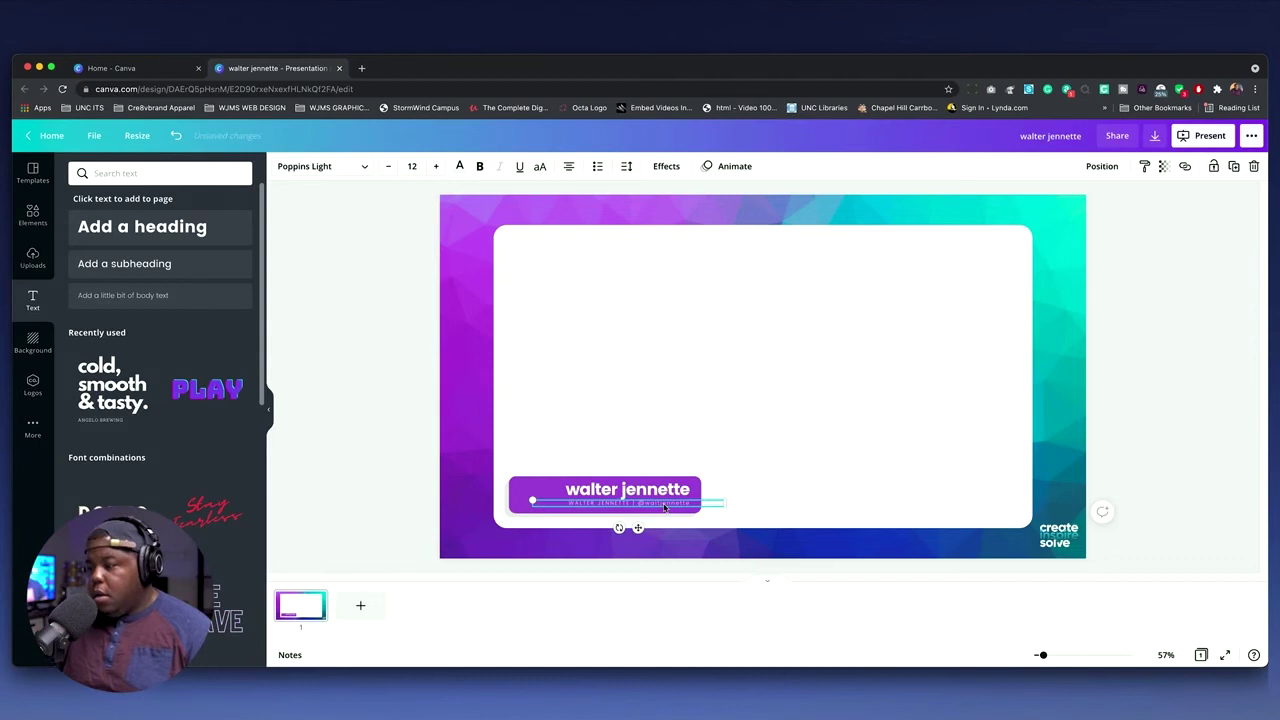
click(666, 430)
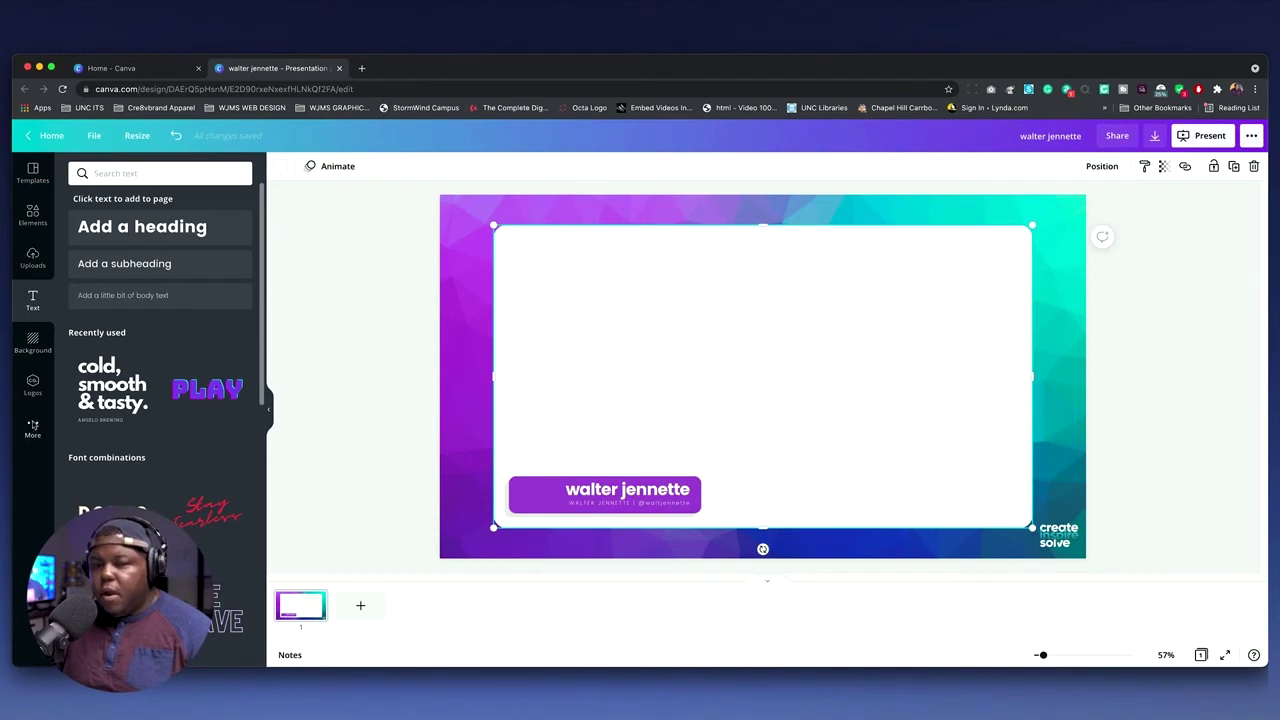
Insert the create/inspire/solve brand logo and position it at the name bar's left end.
click(33, 383)
click(93, 233)
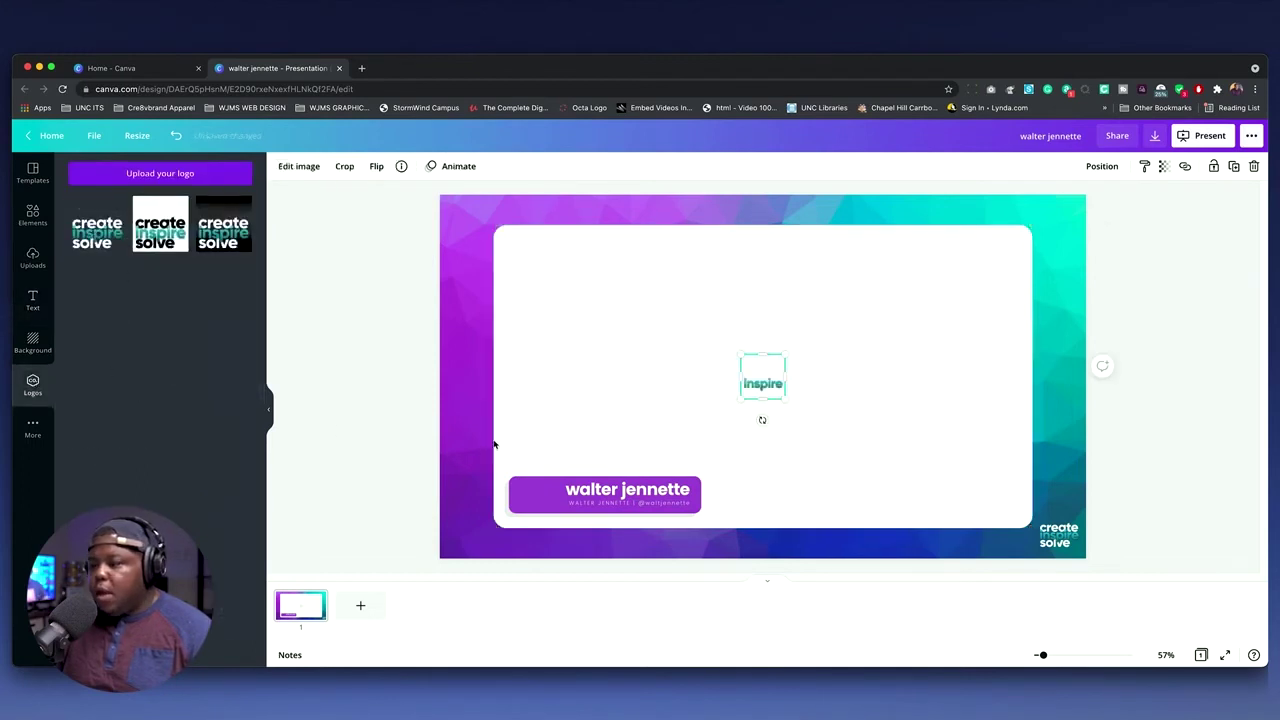
drag(752, 388, 524, 496)
click(649, 398)
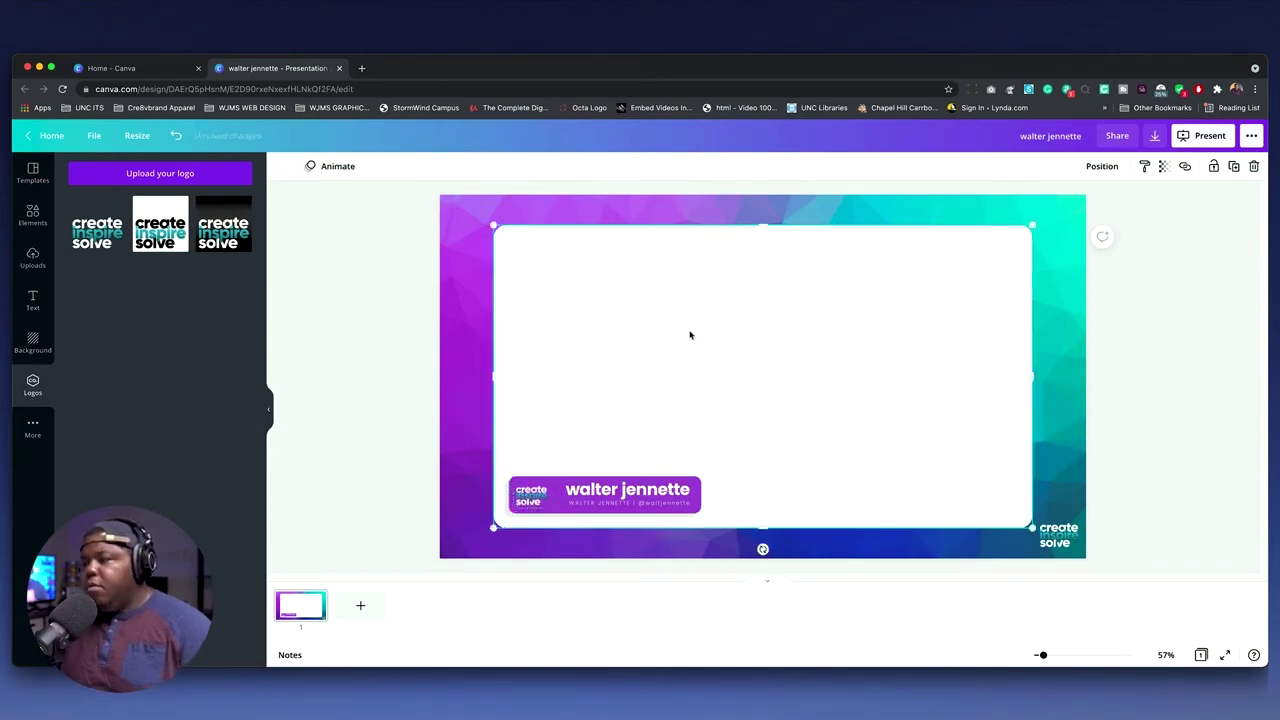
click(1172, 340)
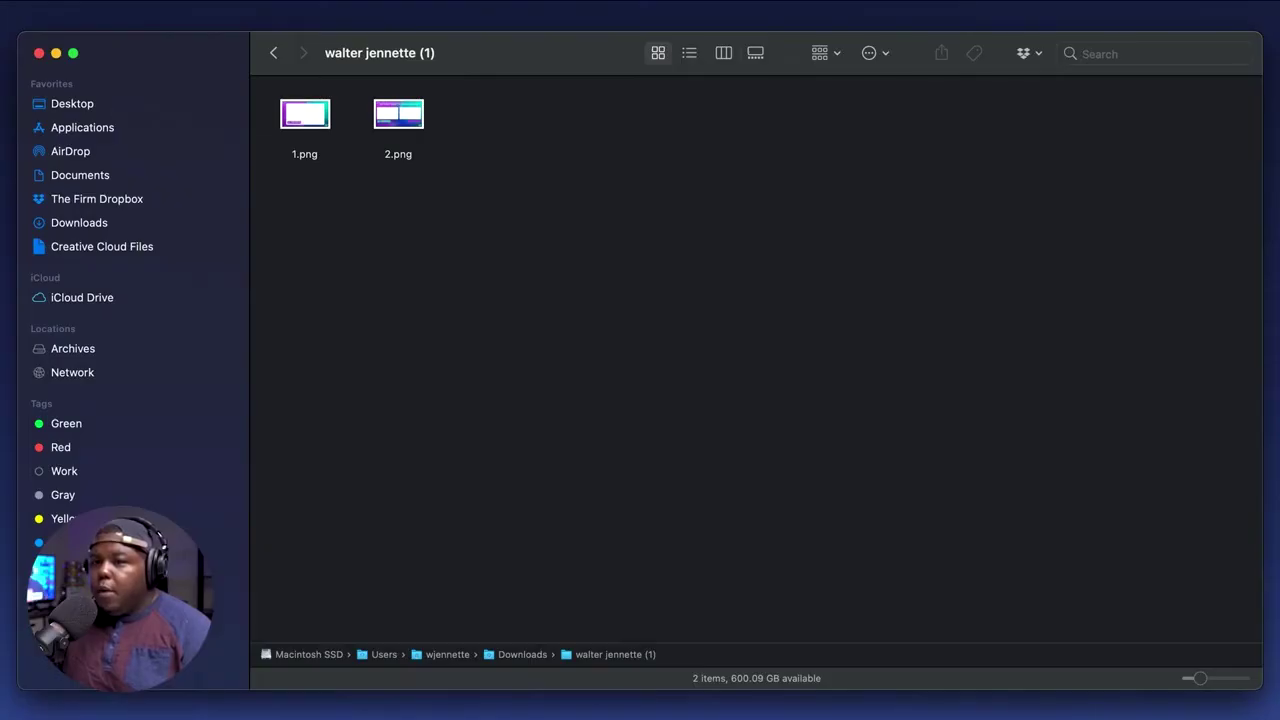
Open the exported 1.png from the download folder in Preview.
double_click(318, 119)
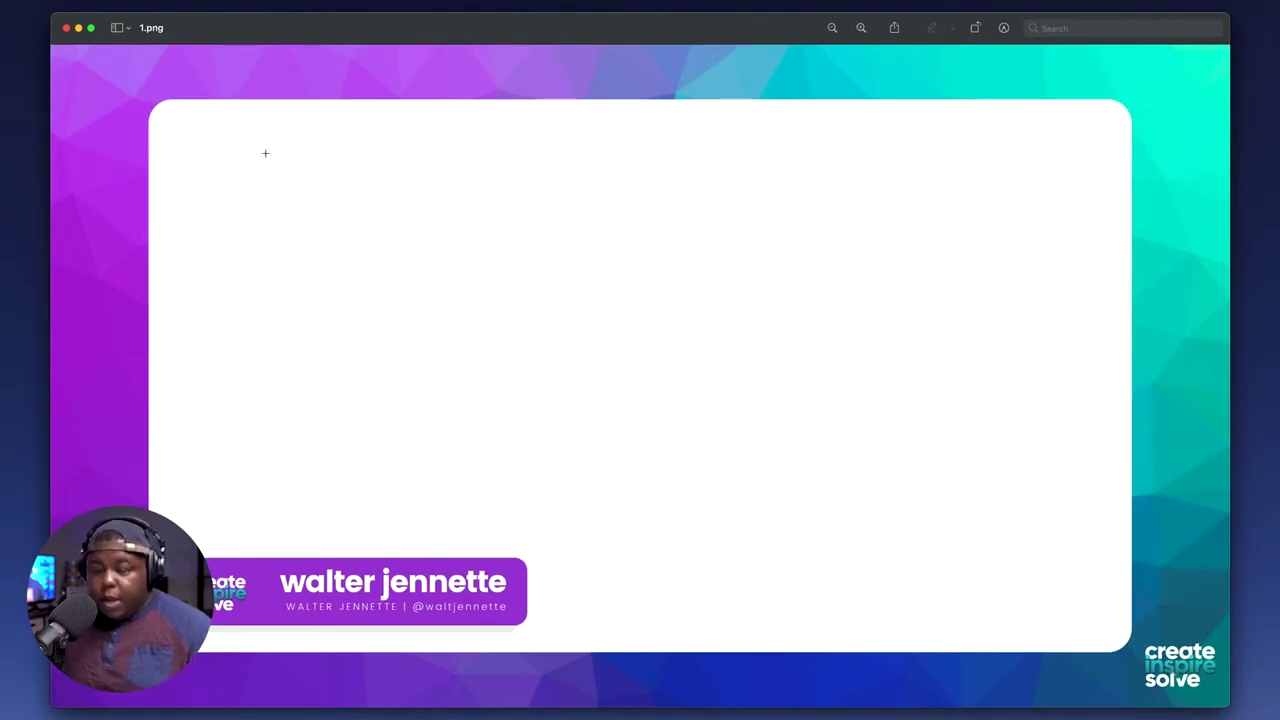
Select the white centre panel of 1.png with Markup's Instant Alpha and delete it.
key(shift+super+a)
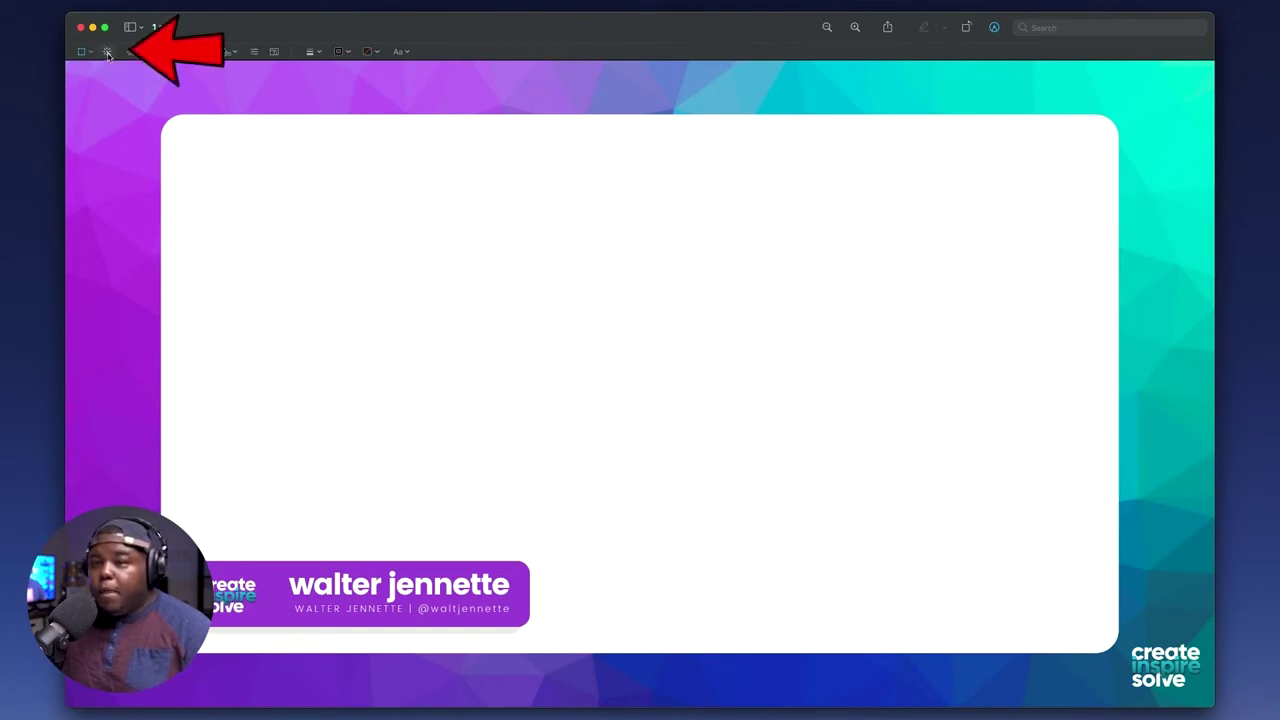
click(107, 52)
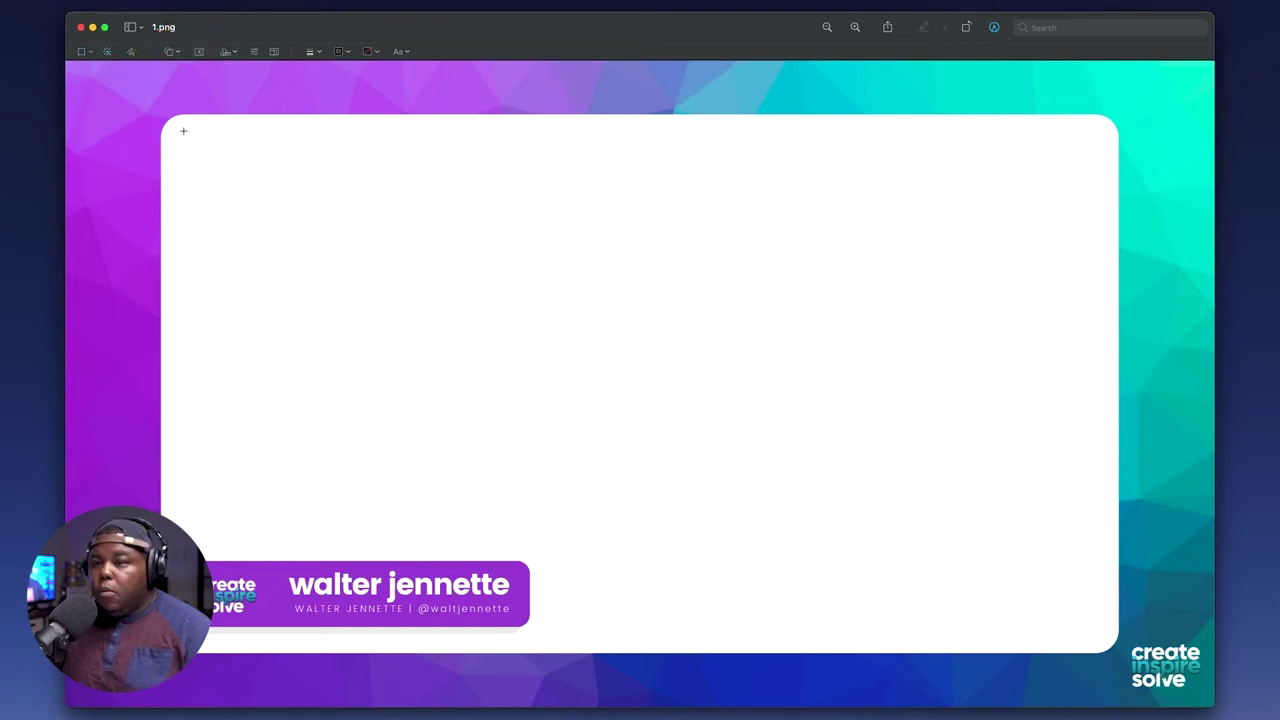
drag(183, 130, 185, 133)
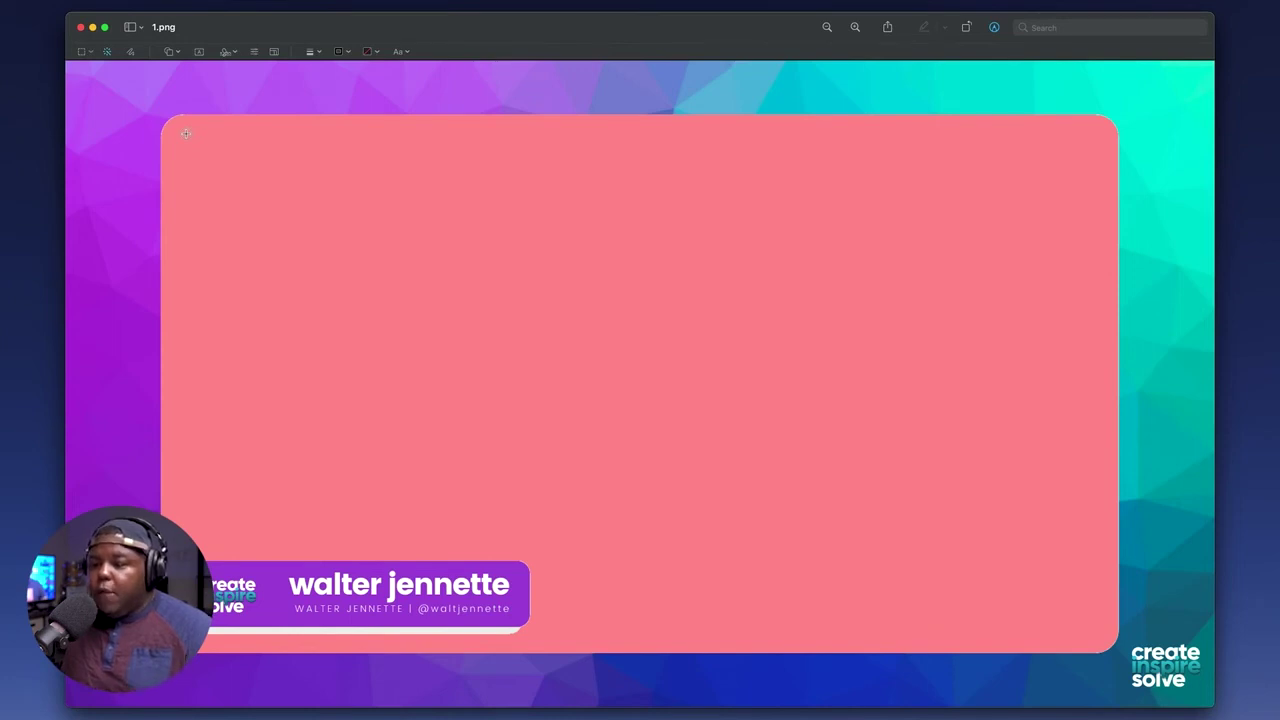
drag(186, 133, 186, 133)
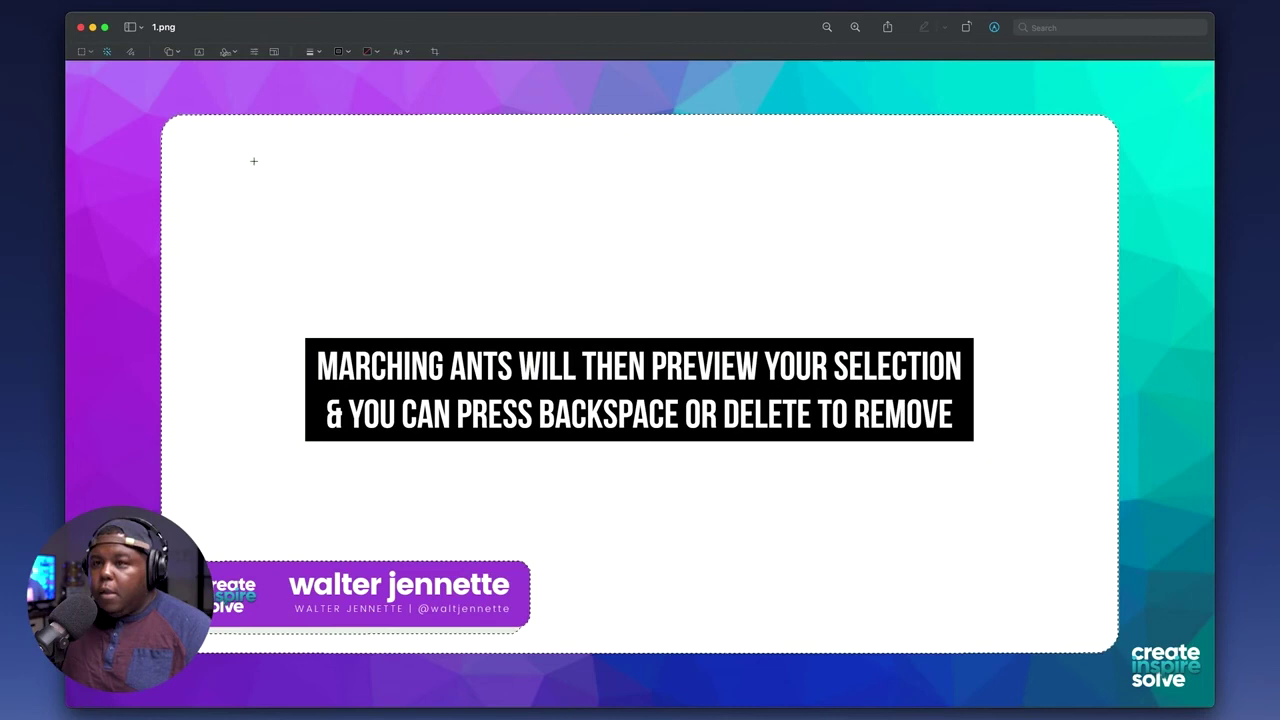
key(BackSpace)
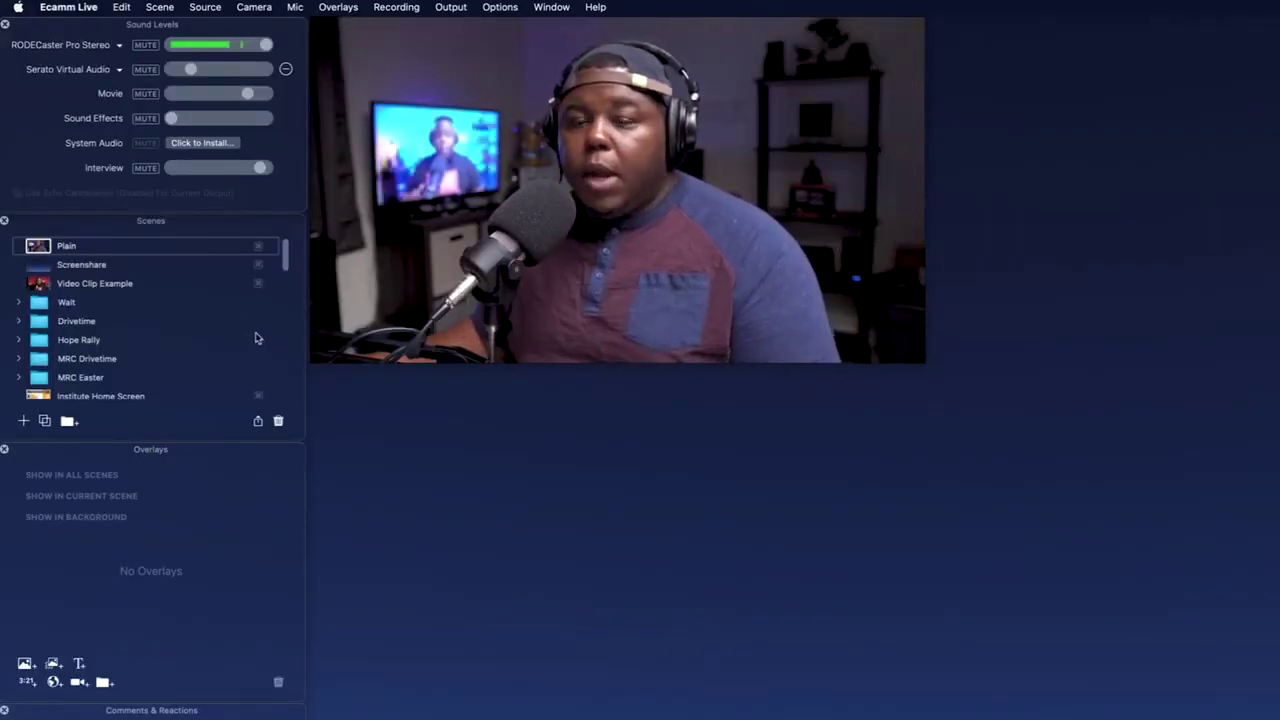
Create a new empty scene named 'Pl' and turn on the live camera feed in it.
click(24, 423)
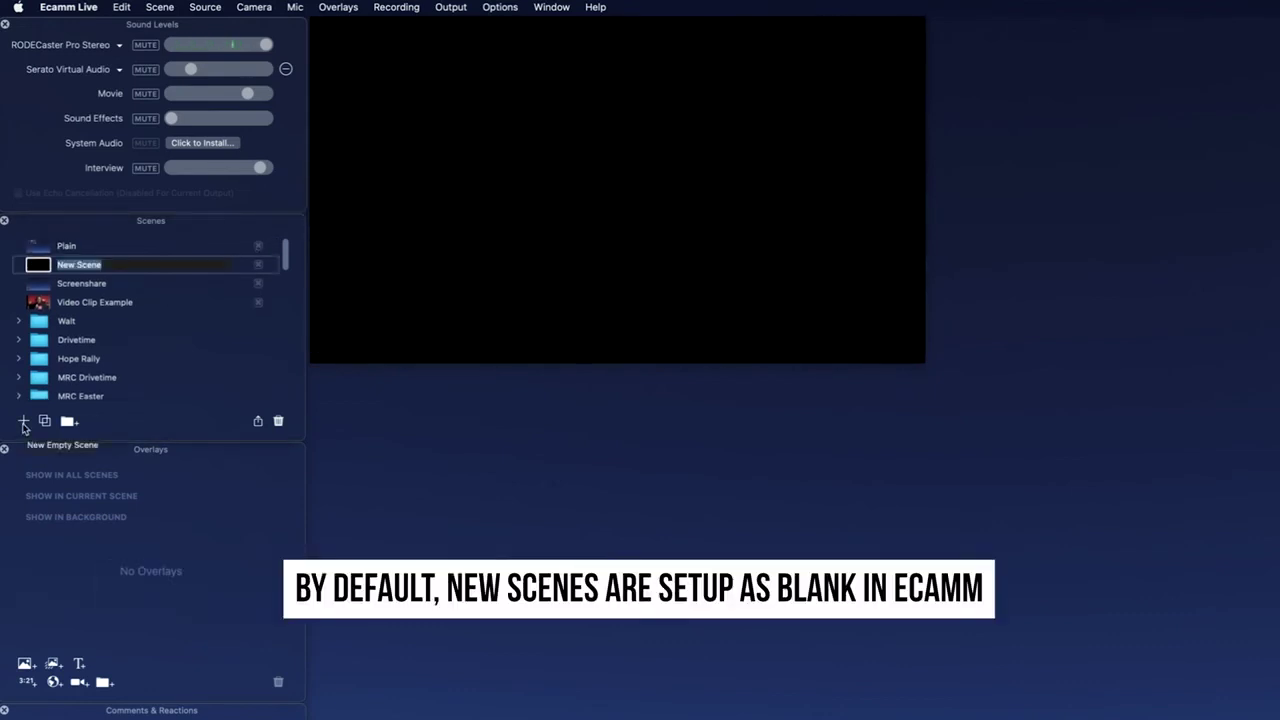
text(Pl)
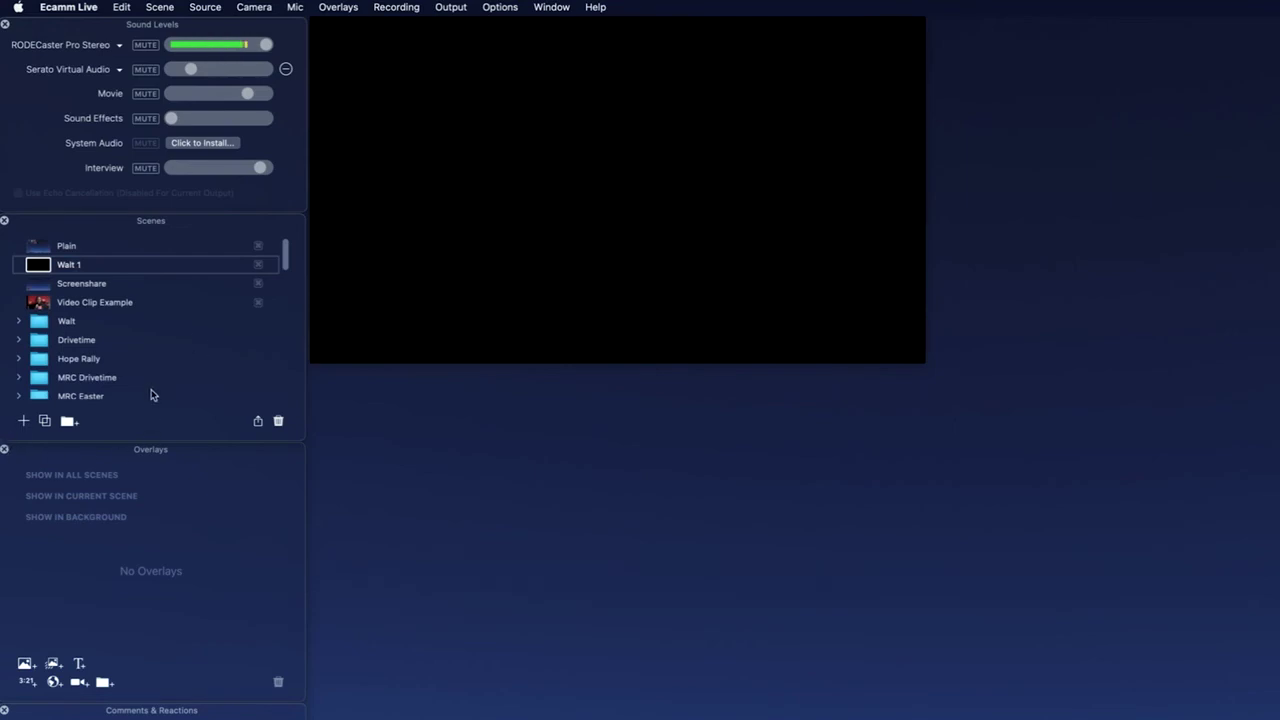
key(super+l)
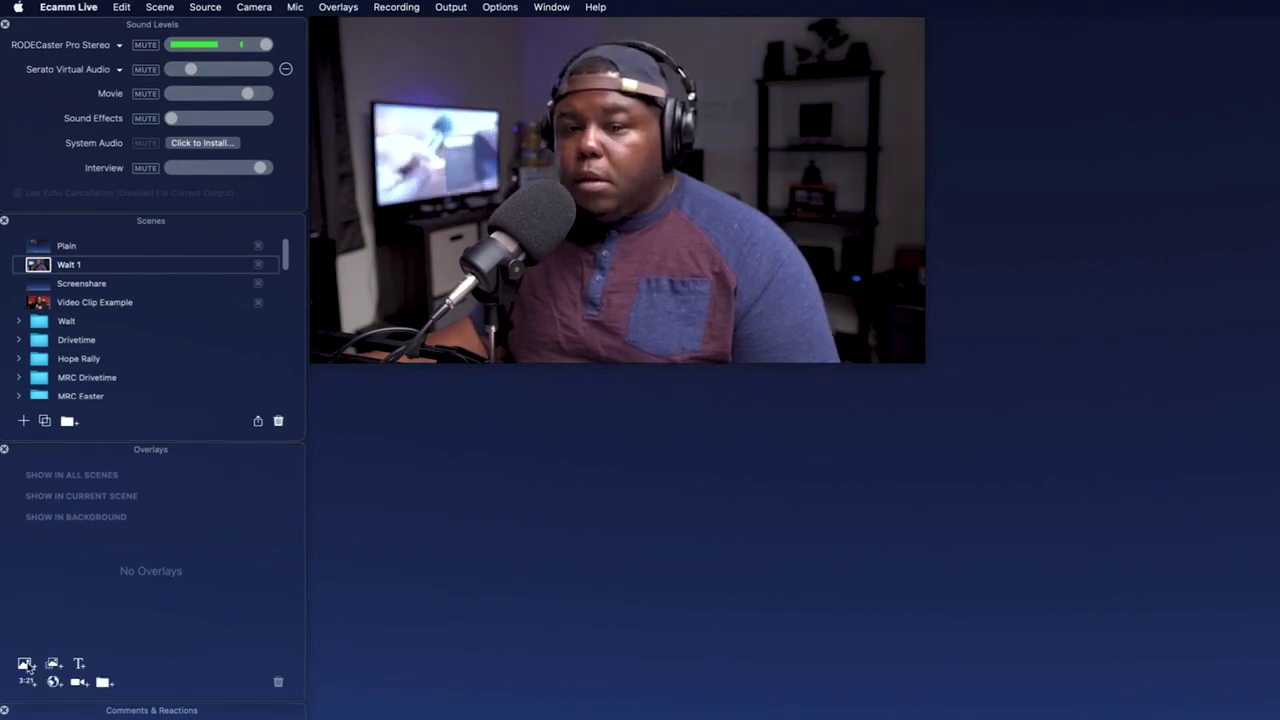
Add 1.png from the Downloads export folder as the scene's image overlay.
click(26, 666)
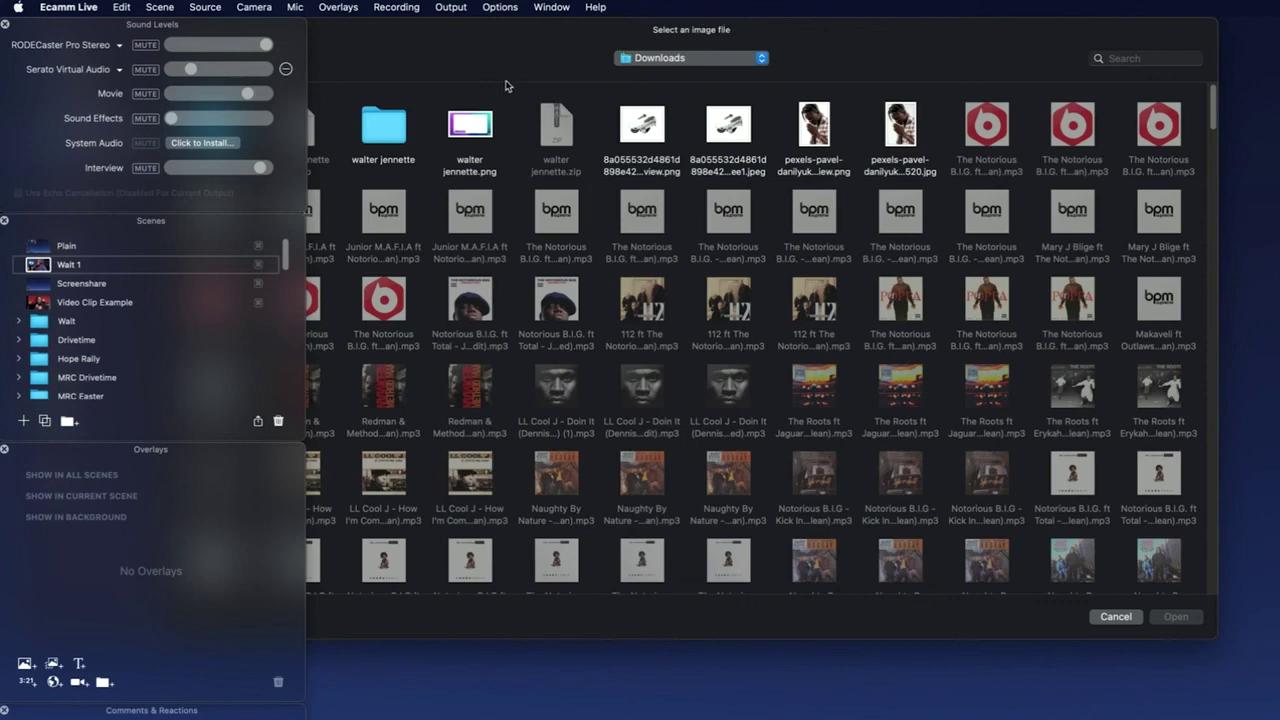
click(5, 25)
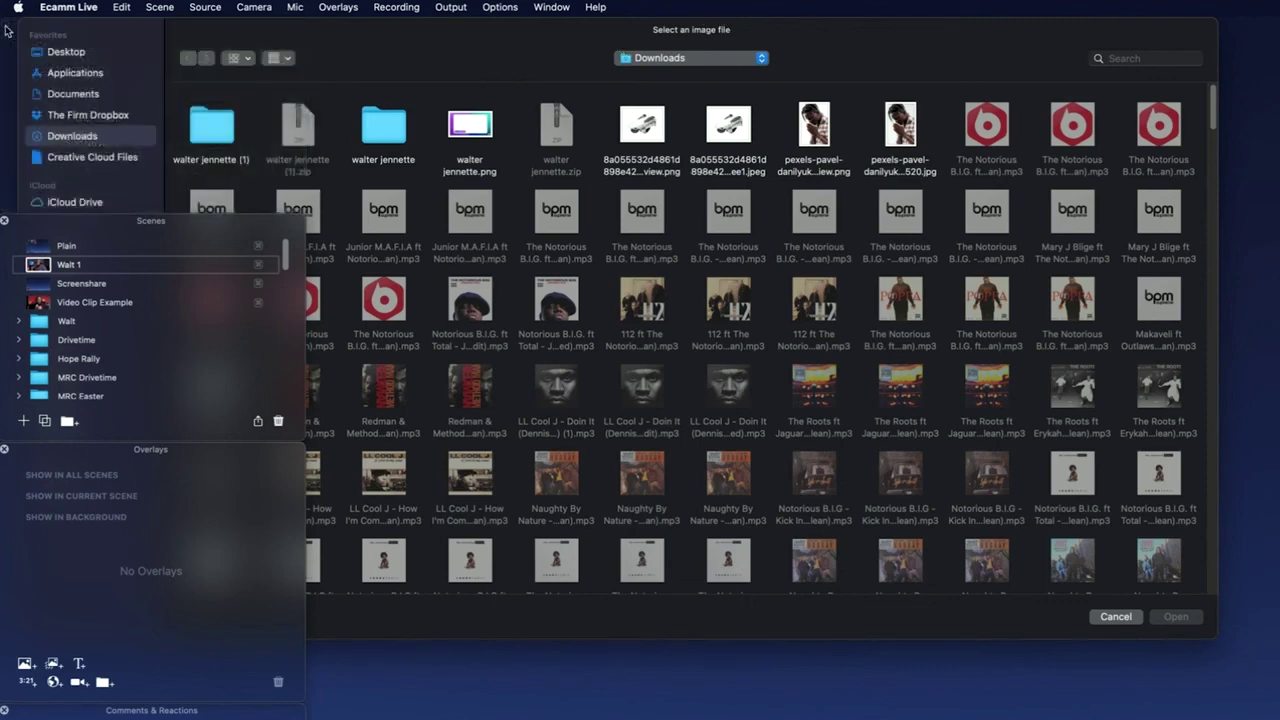
double_click(215, 128)
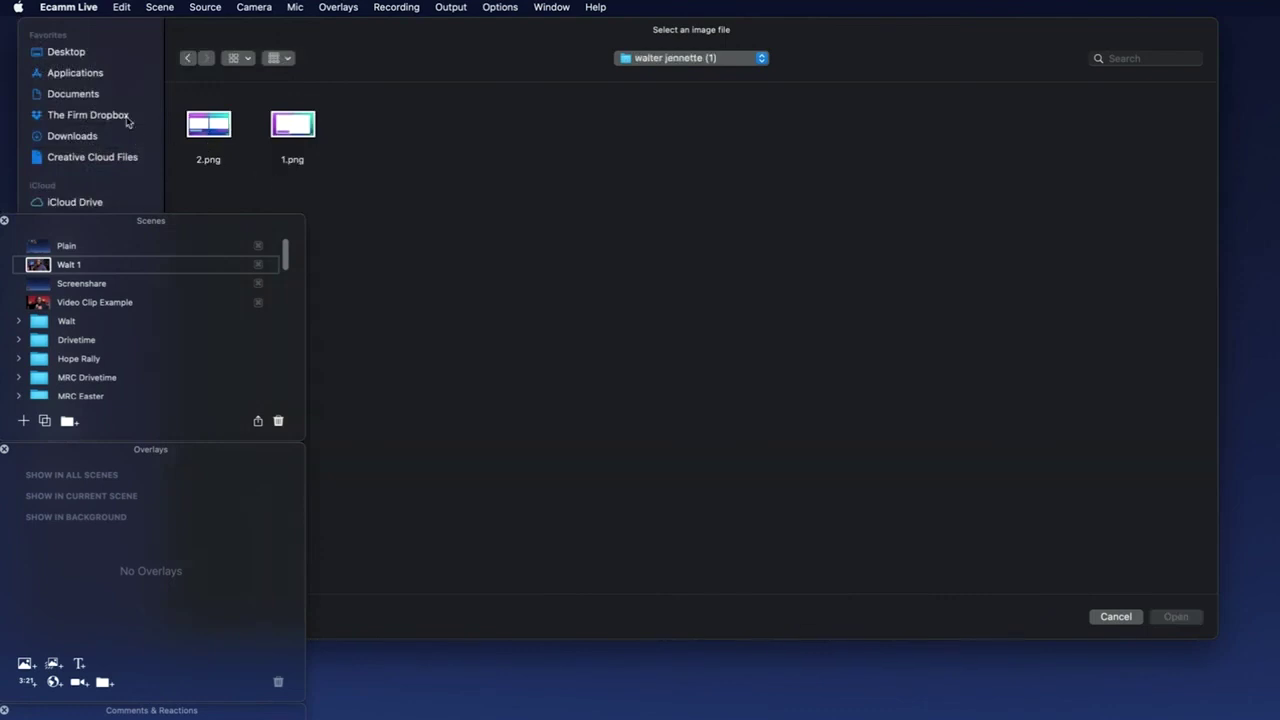
click(87, 134)
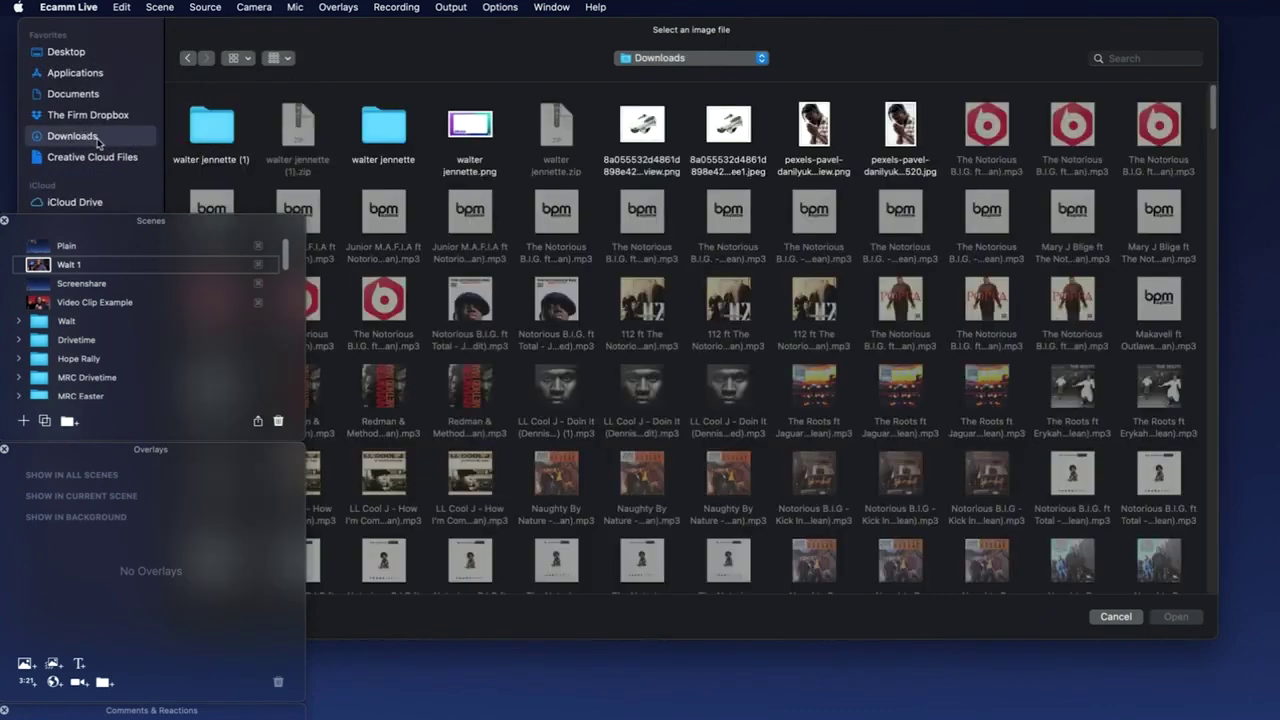
double_click(212, 141)
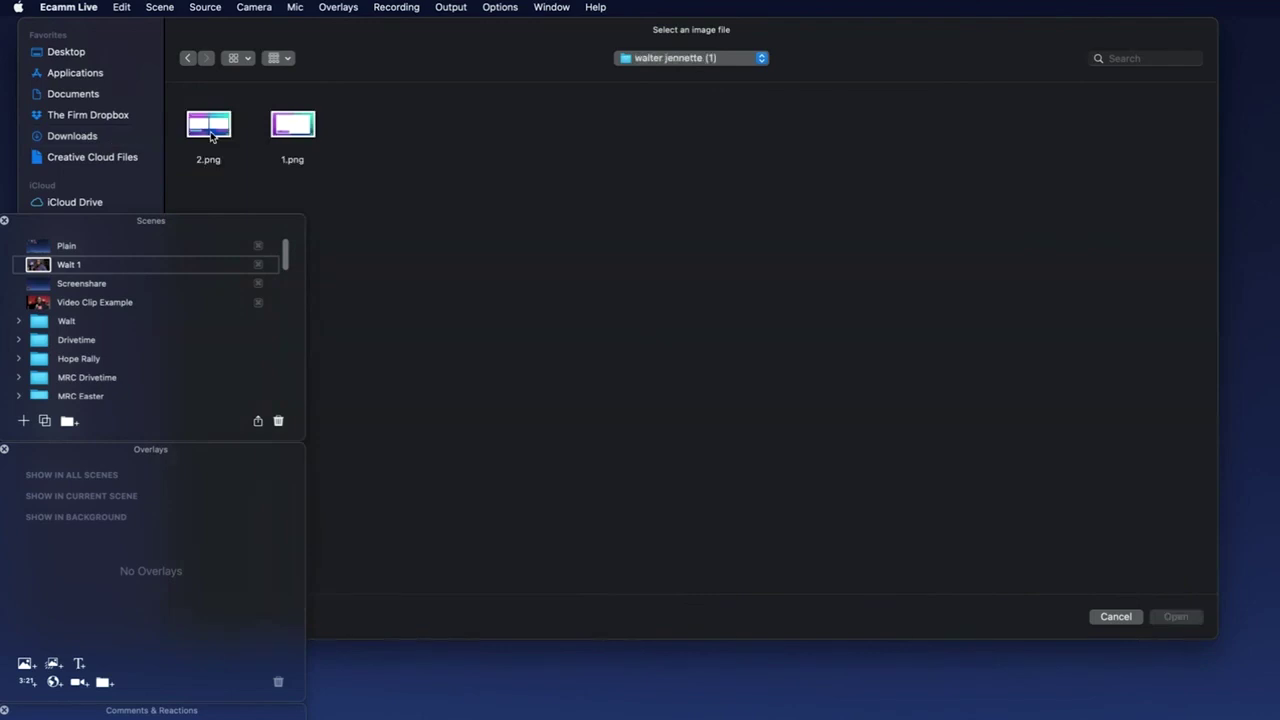
double_click(302, 120)
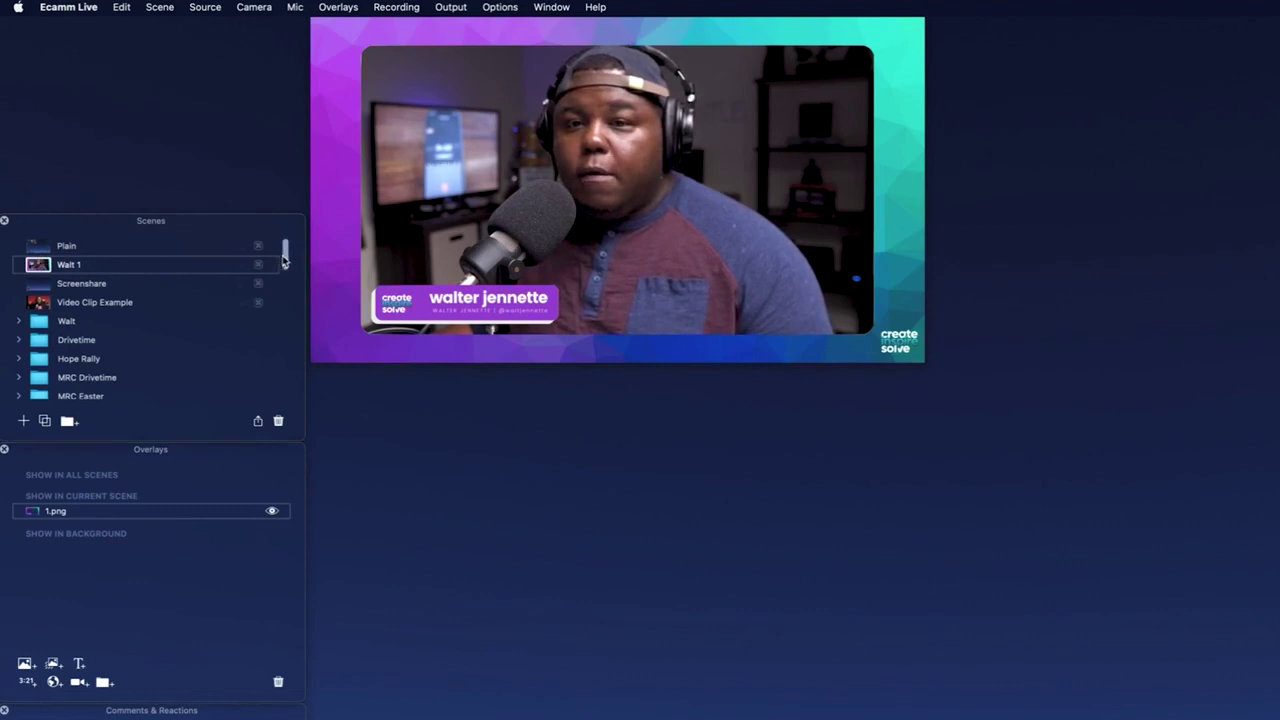
click(37, 247)
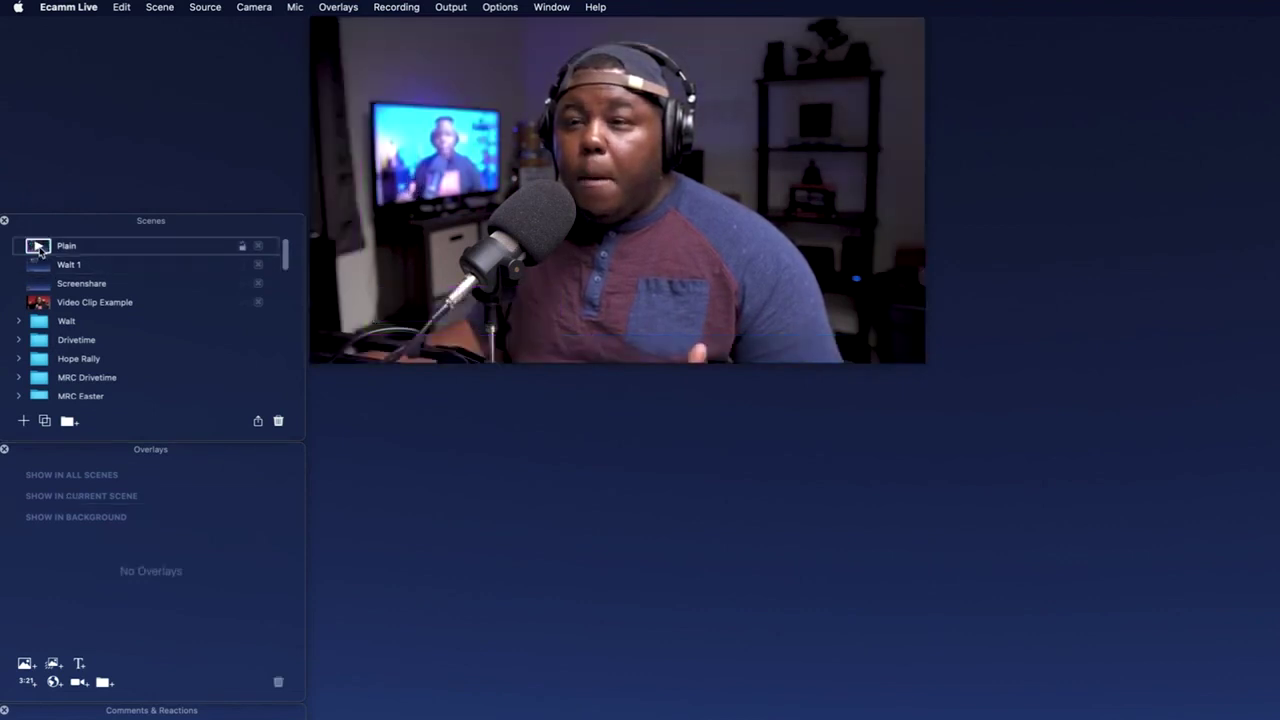
click(38, 265)
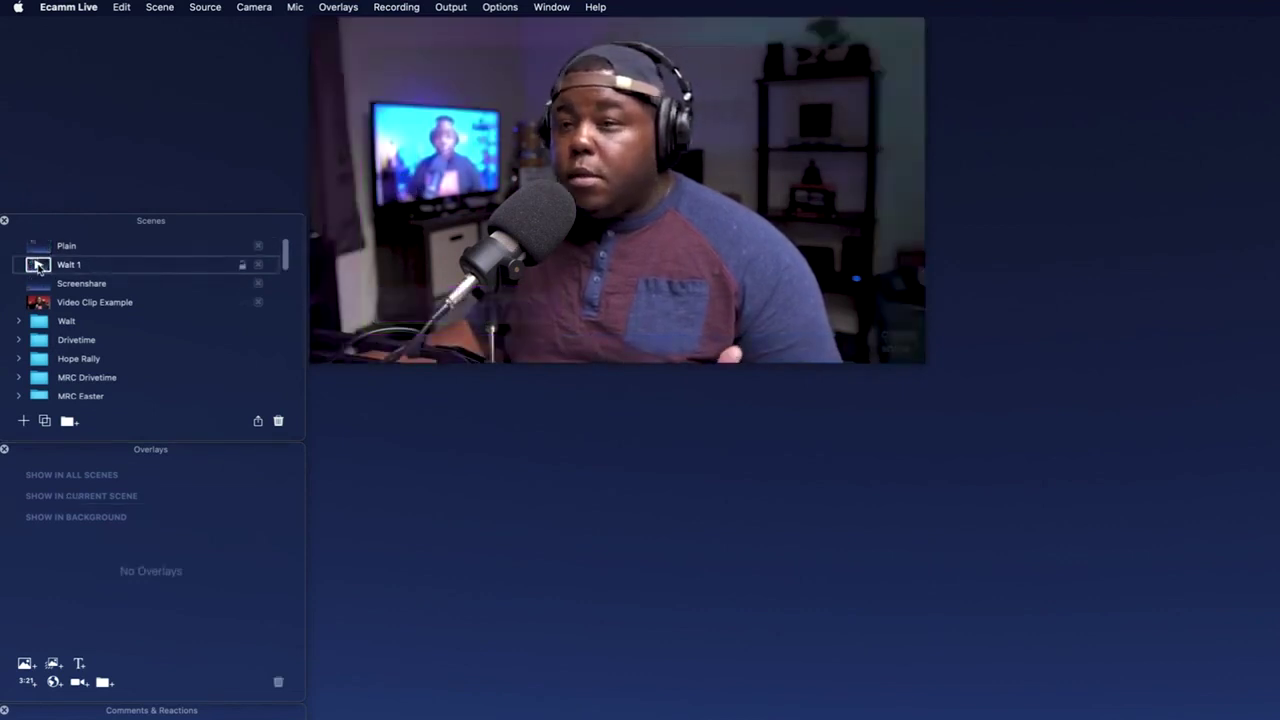